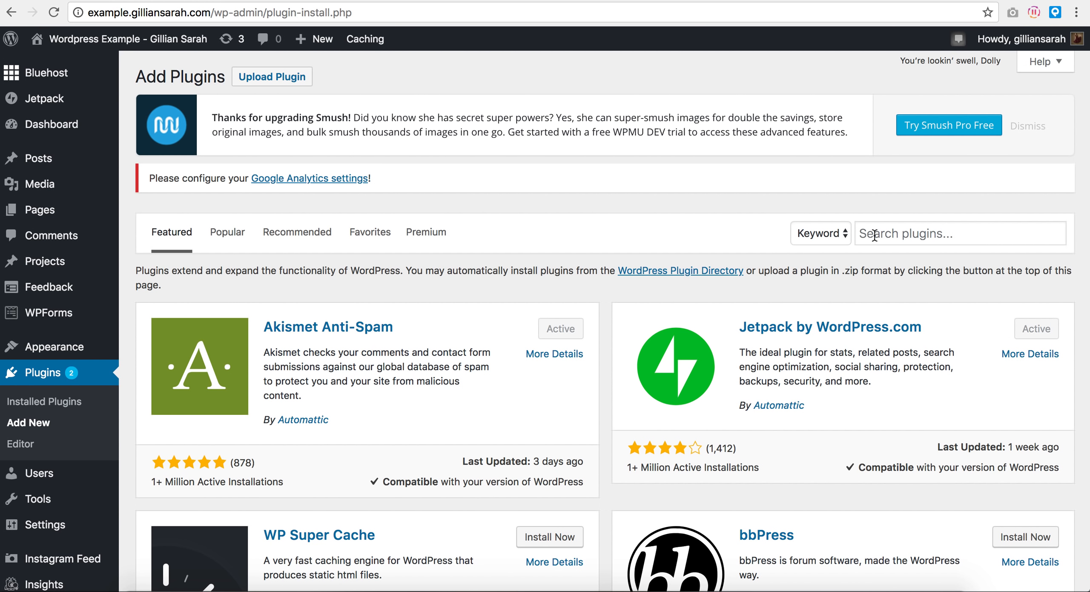
# Search the plugin directory for "yoast", and install and activate the Yoast SEO plugin
pyautogui.click(871, 234)
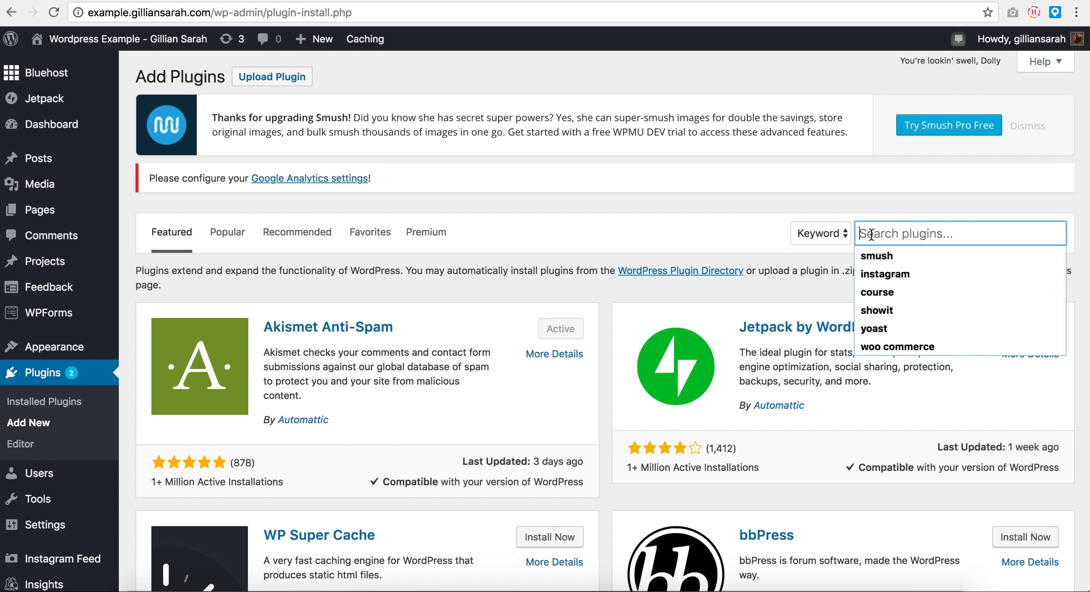
pyautogui.write('yoas')
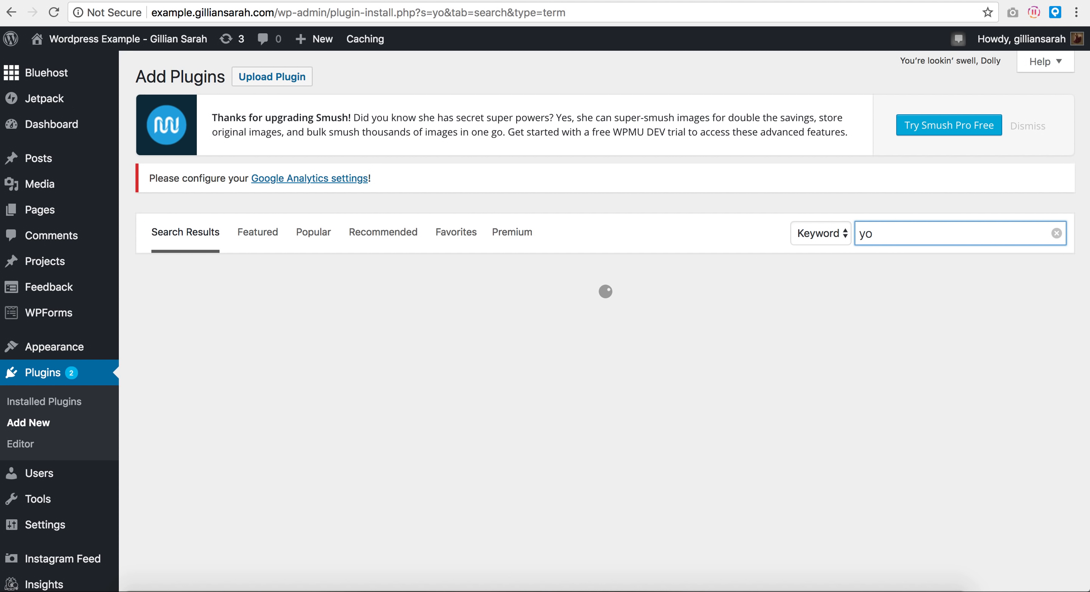
pyautogui.write('t')
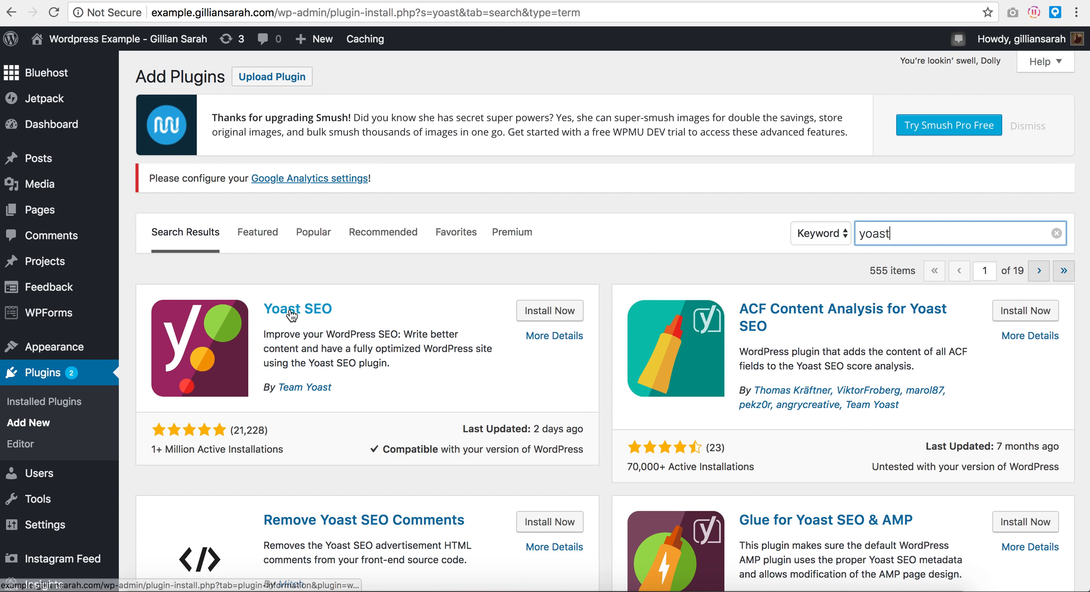
pyautogui.click(553, 316)
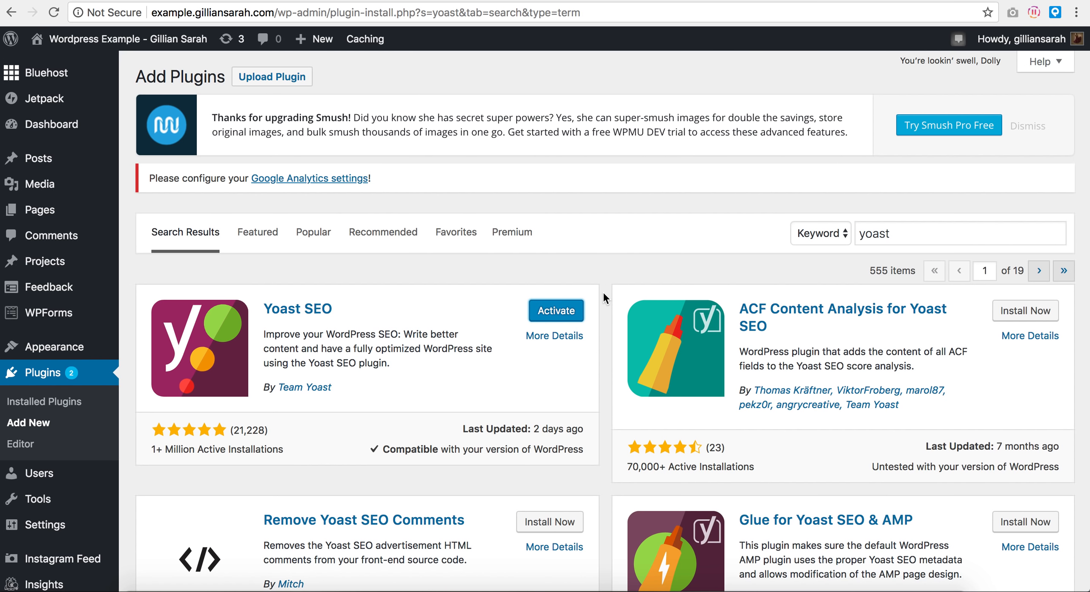
pyautogui.click(561, 314)
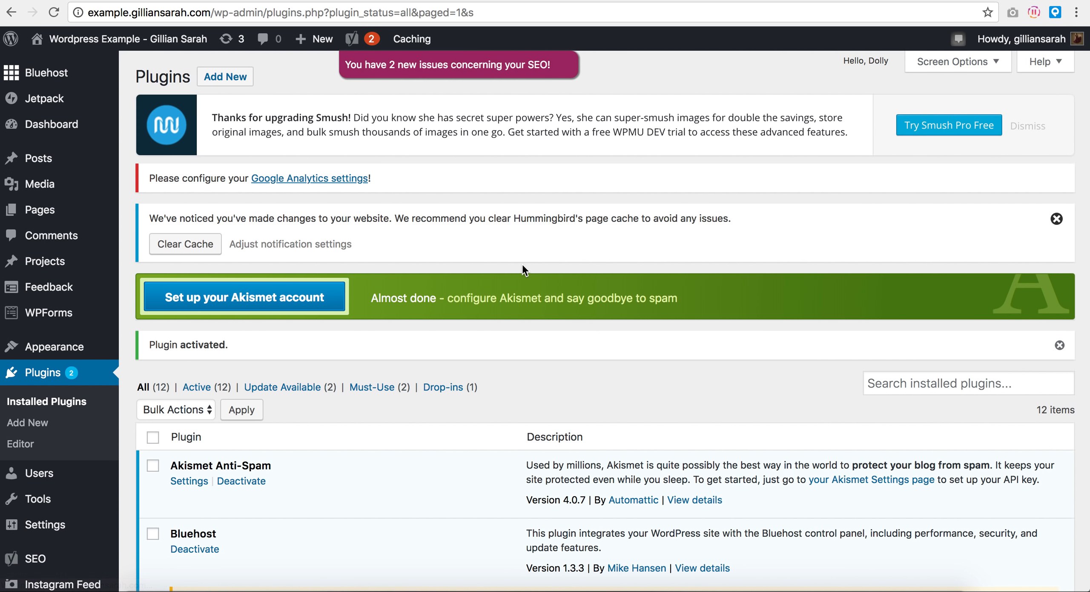
# Open the Yoast SEO notifications and examine the listed problems affecting the site's SEO
pyautogui.scroll(-6, 522, 264)
pyautogui.scroll(7, 522, 264)
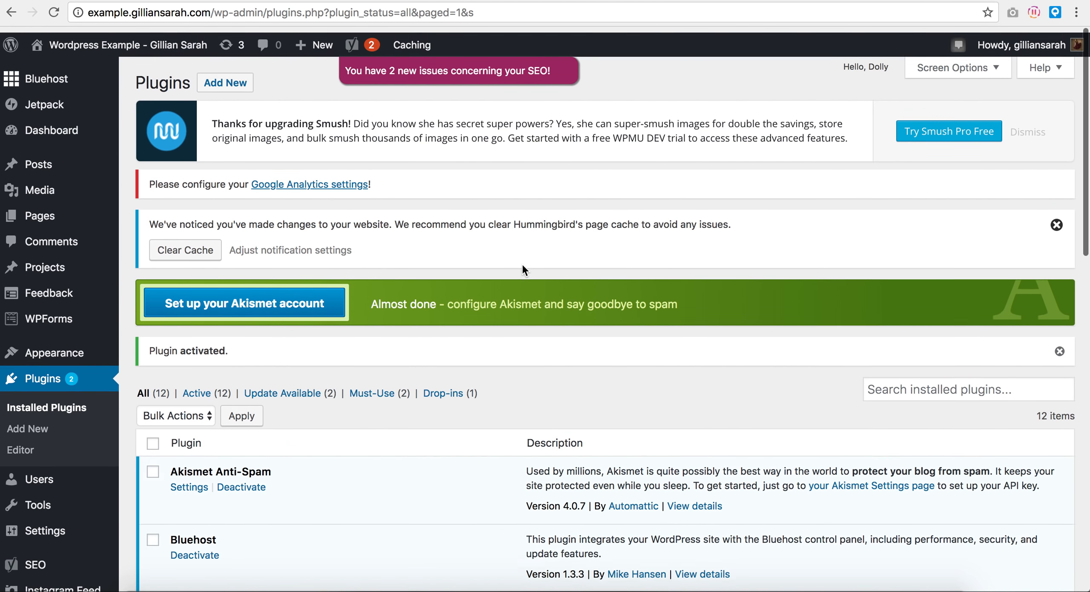
pyautogui.moveTo(356, 41)
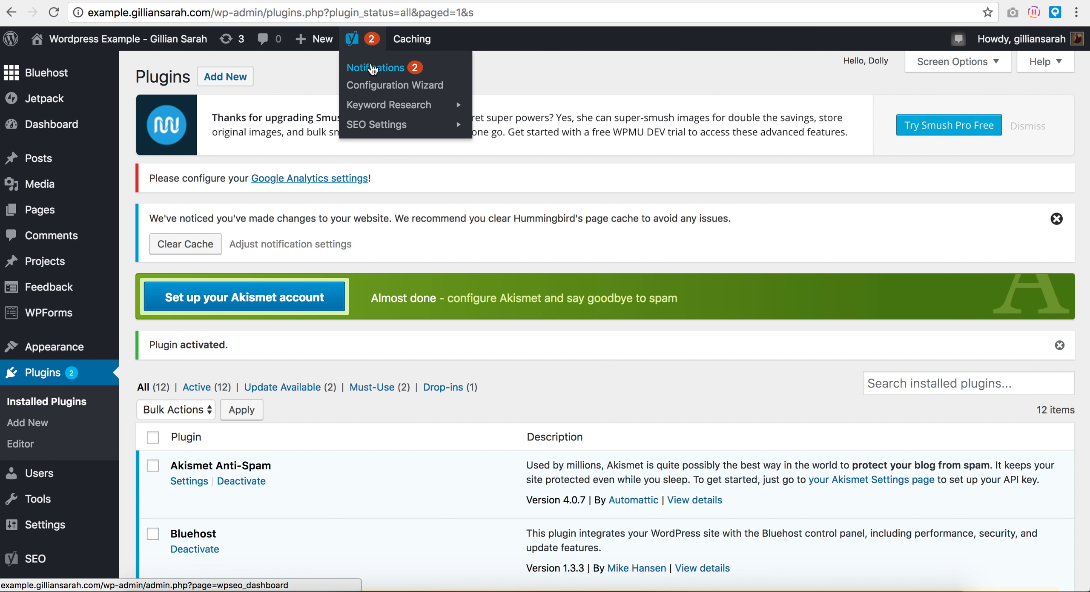
pyautogui.click(374, 68)
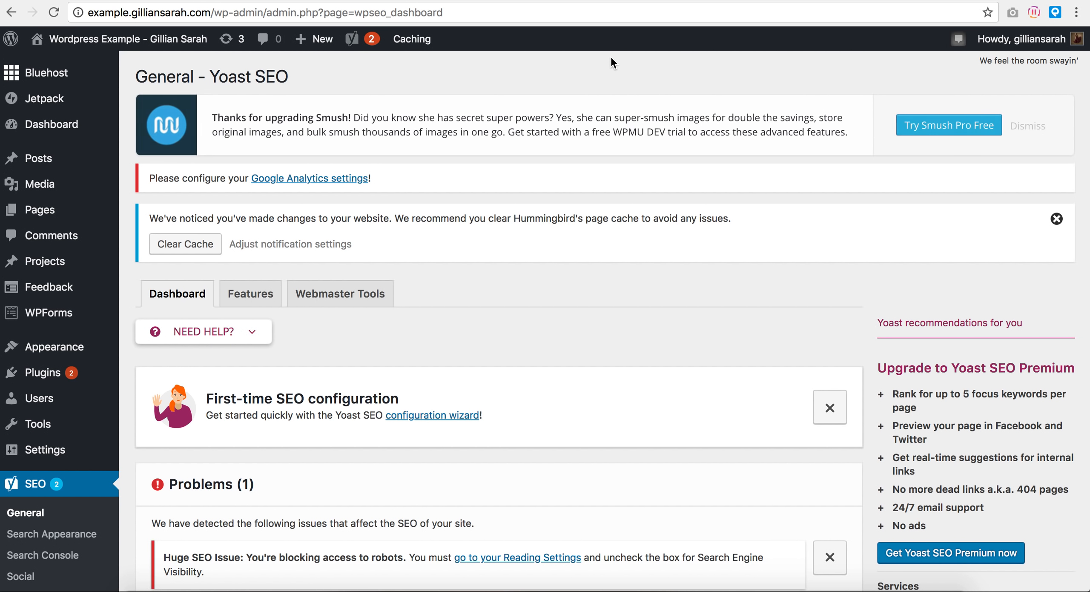
pyautogui.scroll(-4, 580, 281)
pyautogui.scroll(-1, 582, 287)
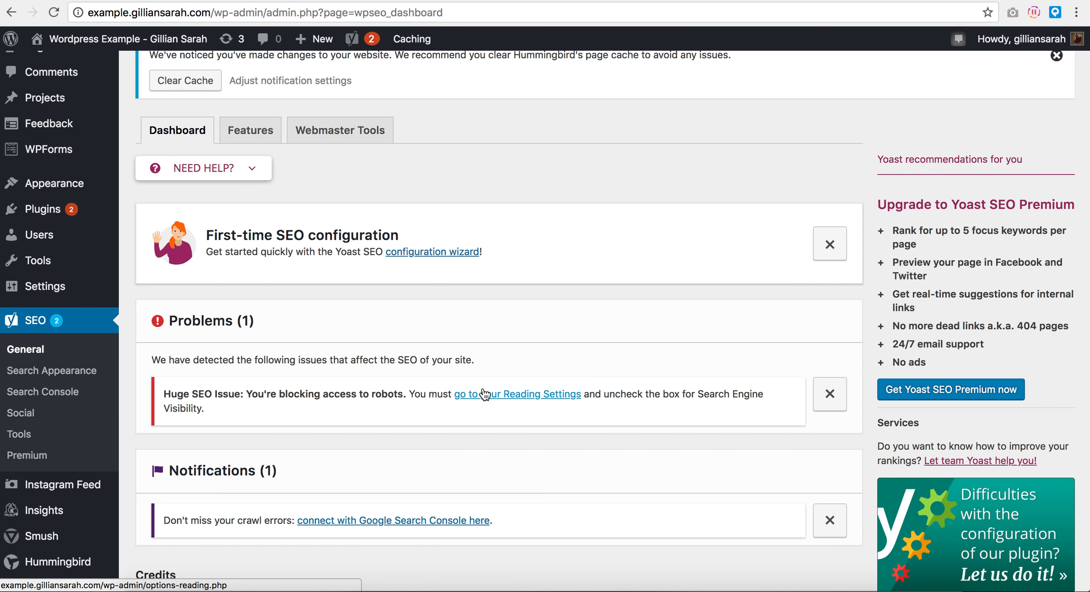
pyautogui.scroll(-6, 546, 382)
pyautogui.scroll(10, 545, 379)
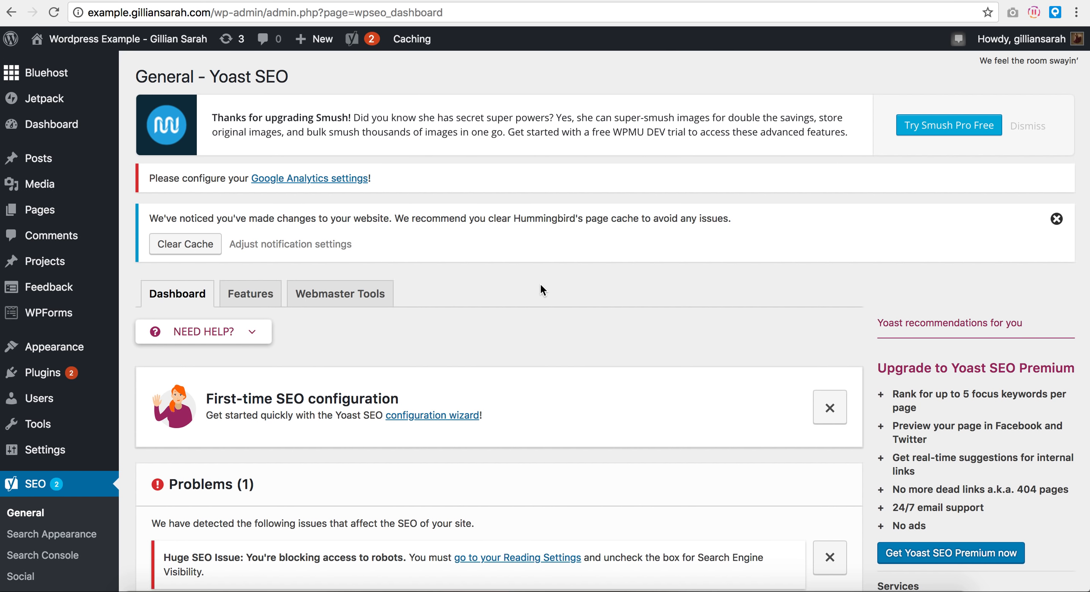
# Turn off the Bluehost Coming Soon Page in the General settings and save the changes
pyautogui.moveTo(71, 447)
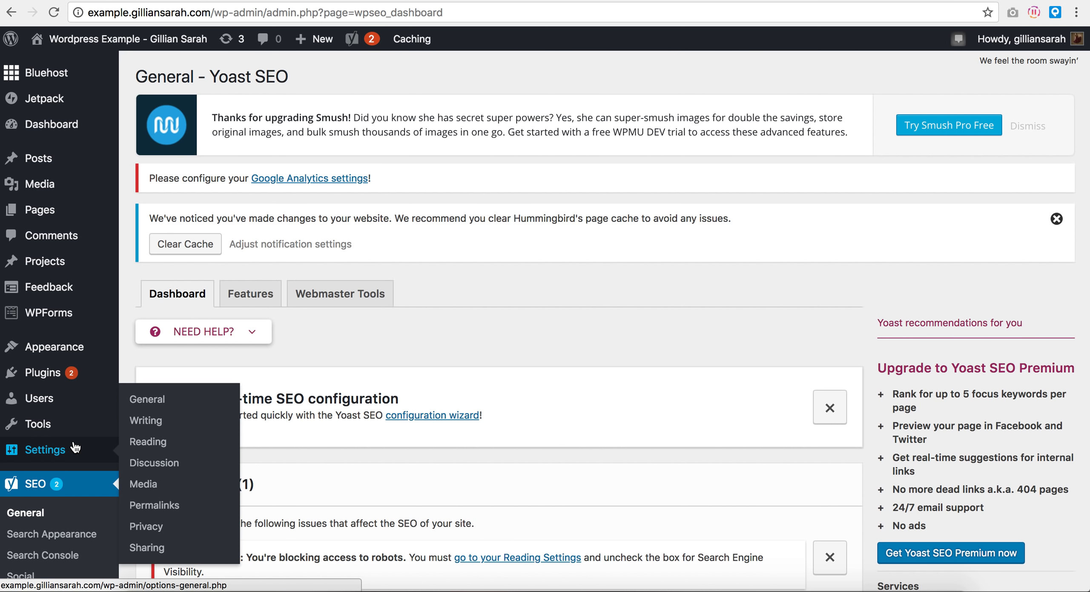
pyautogui.click(158, 402)
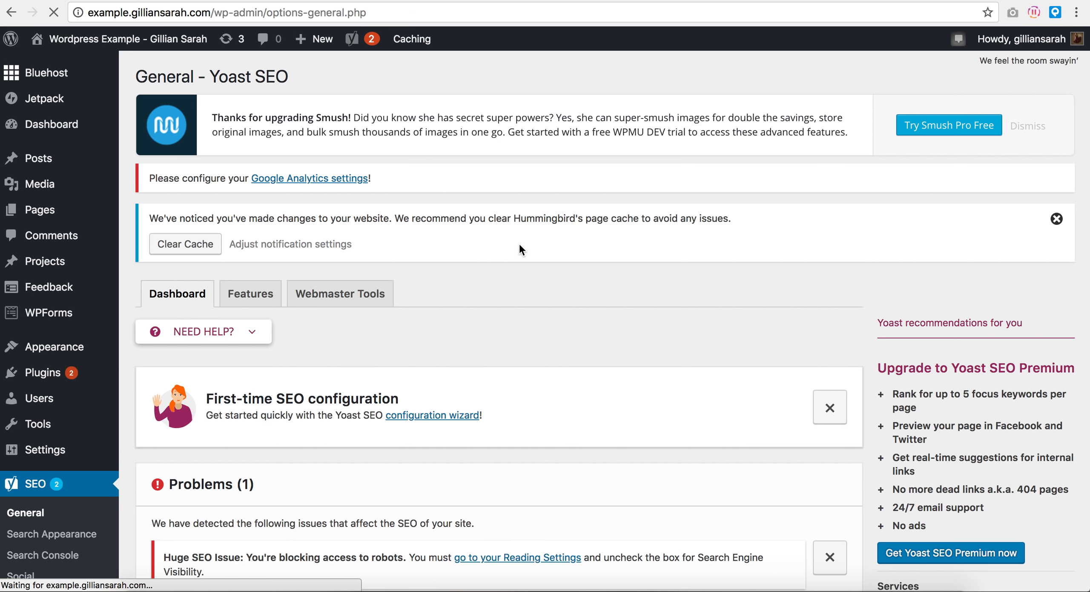
pyautogui.scroll(-6, 594, 320)
pyautogui.scroll(-15, 594, 317)
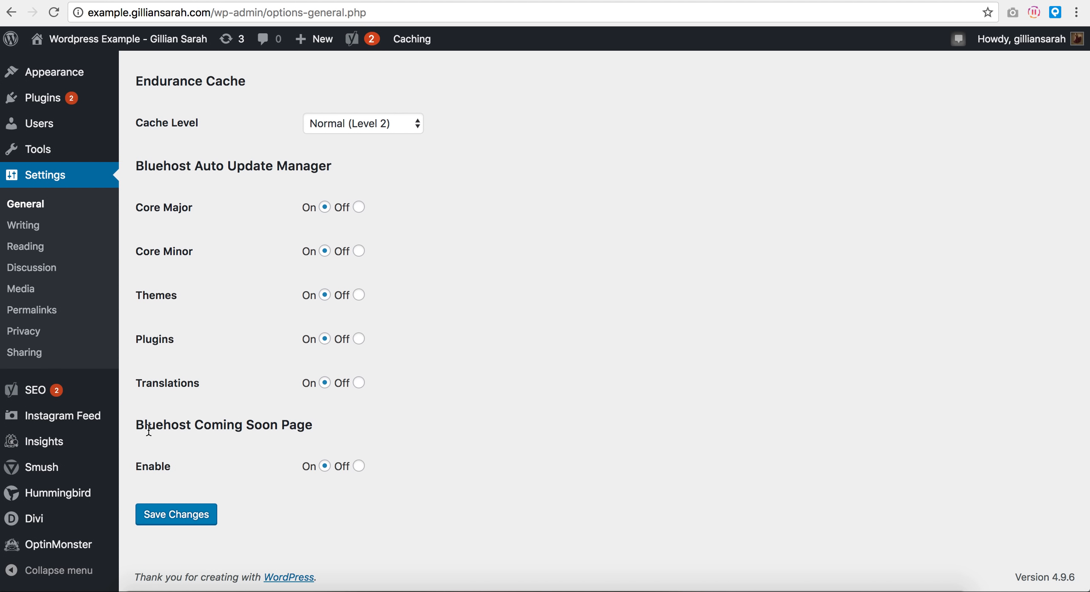
pyautogui.click(359, 466)
pyautogui.click(146, 517)
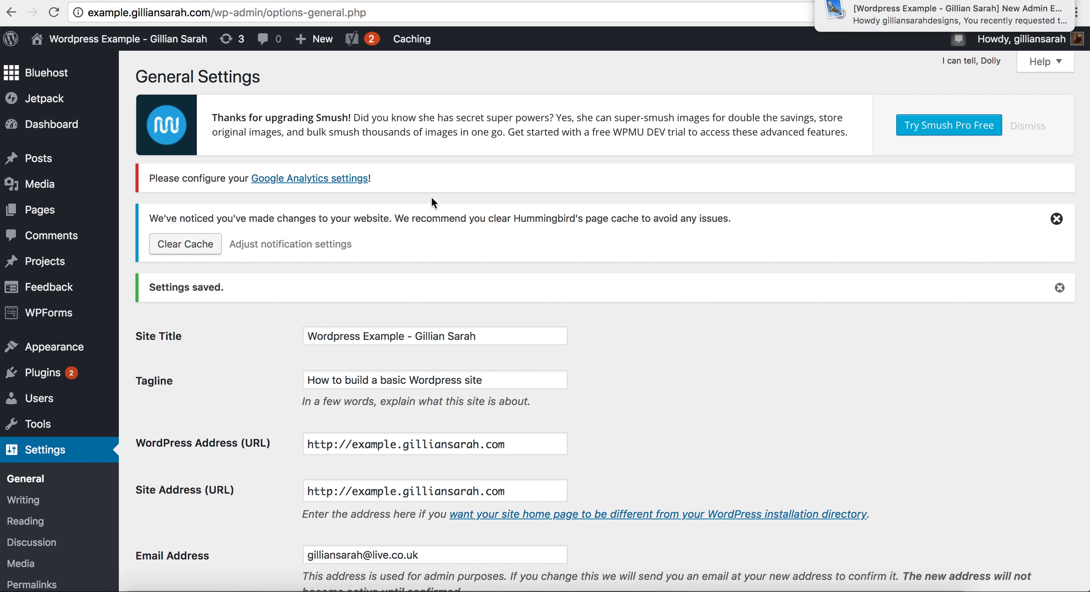
# Disable the Reading setting that discourages search engines from indexing this site and save the changes
pyautogui.scroll(-3, 244, 357)
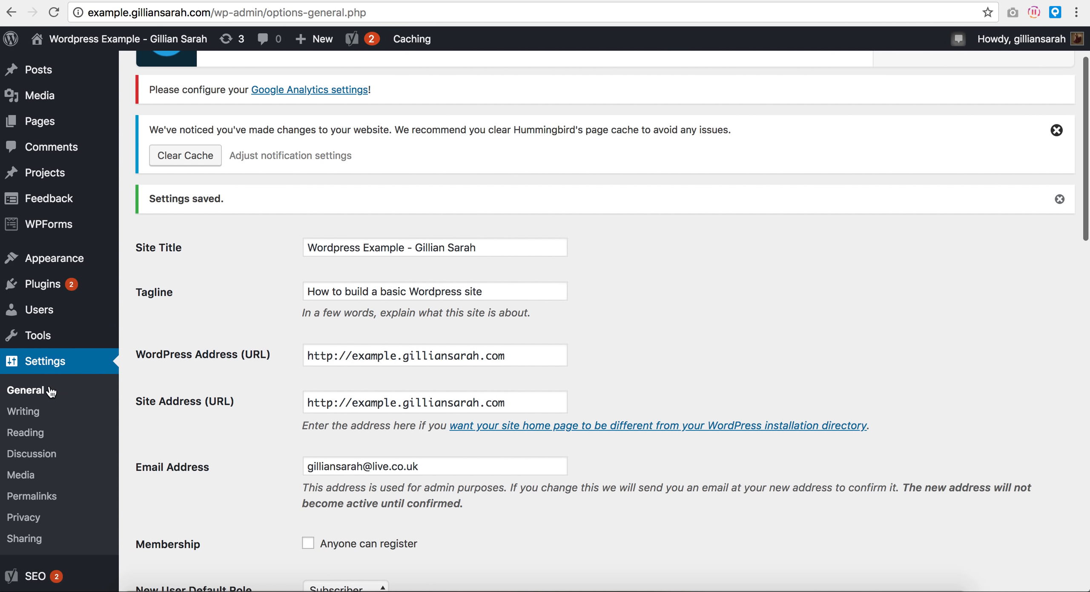
pyautogui.click(47, 434)
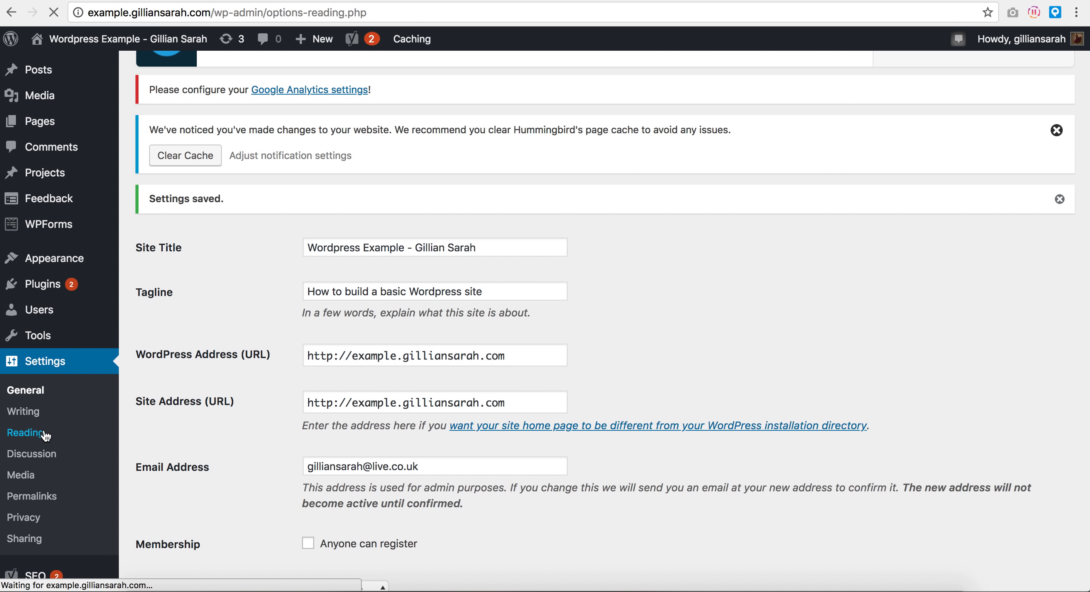
pyautogui.scroll(-5, 267, 332)
pyautogui.scroll(-5, 268, 332)
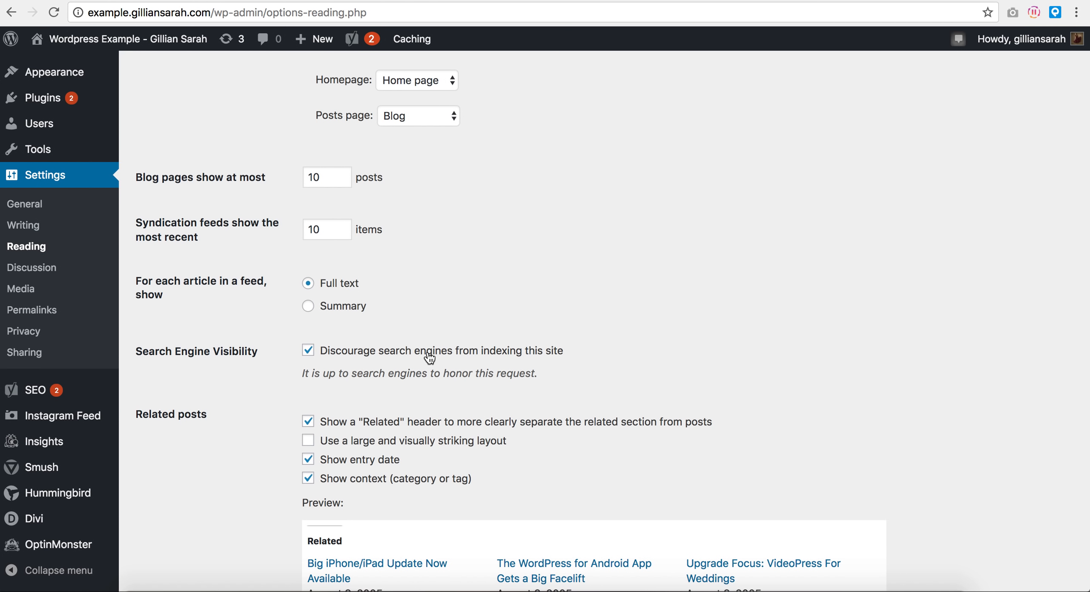
pyautogui.click(310, 349)
pyautogui.scroll(-7, 265, 351)
pyautogui.scroll(1, 266, 351)
pyautogui.scroll(-5, 266, 351)
pyautogui.click(167, 522)
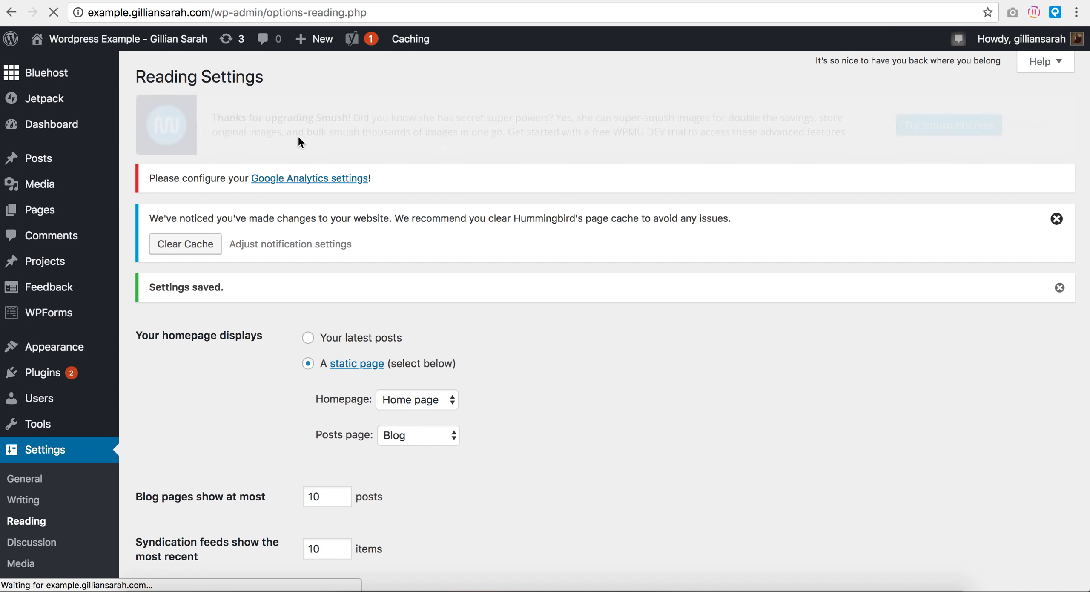
# Reopen the Yoast SEO dashboard and recheck its Problems and Notifications sections
pyautogui.moveTo(352, 39)
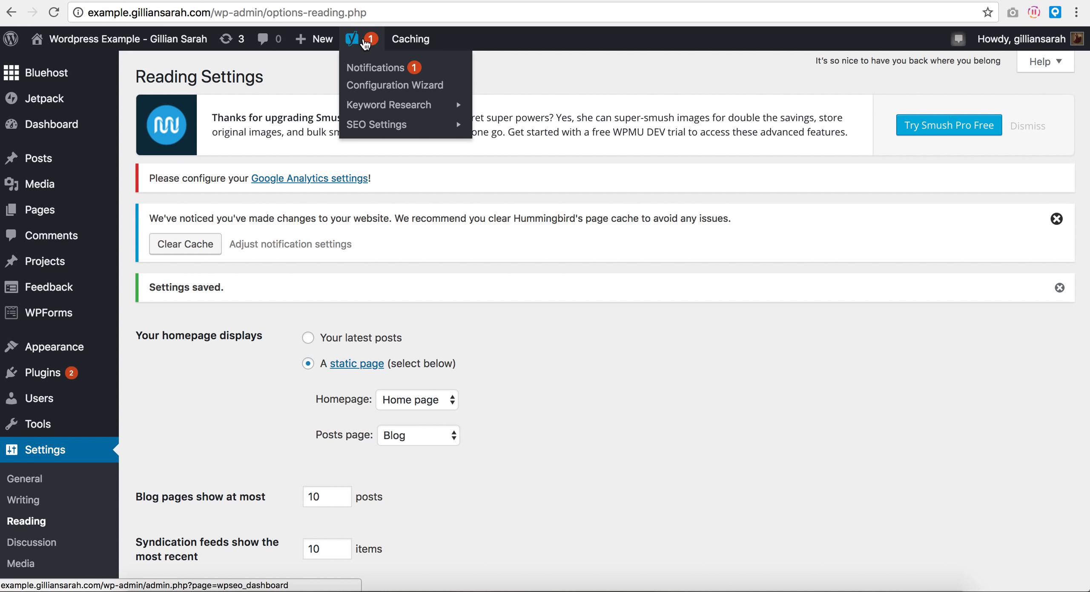
pyautogui.click(371, 68)
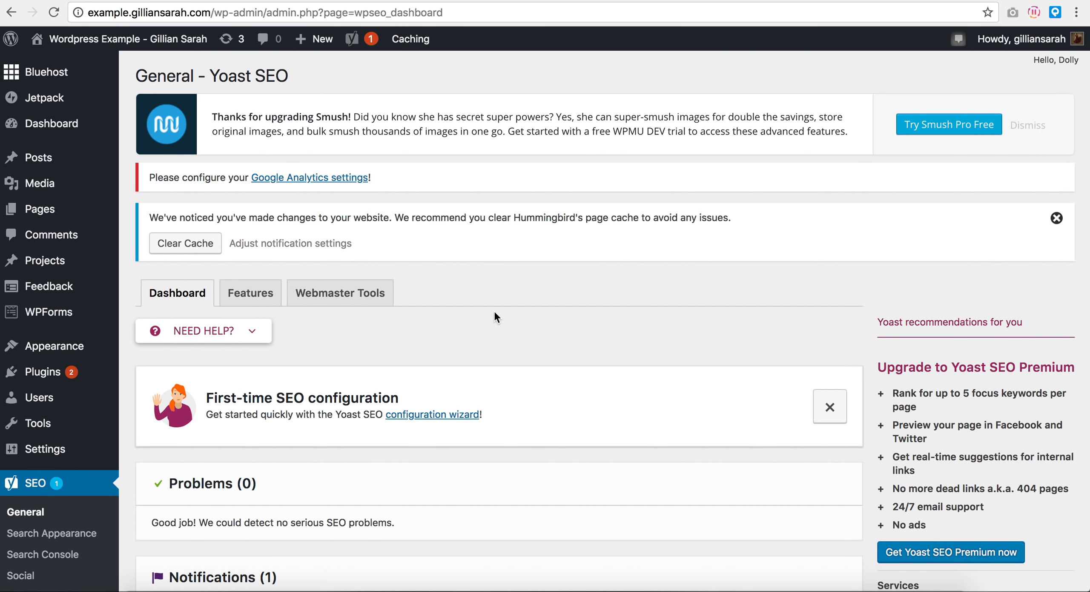
pyautogui.scroll(-5, 495, 314)
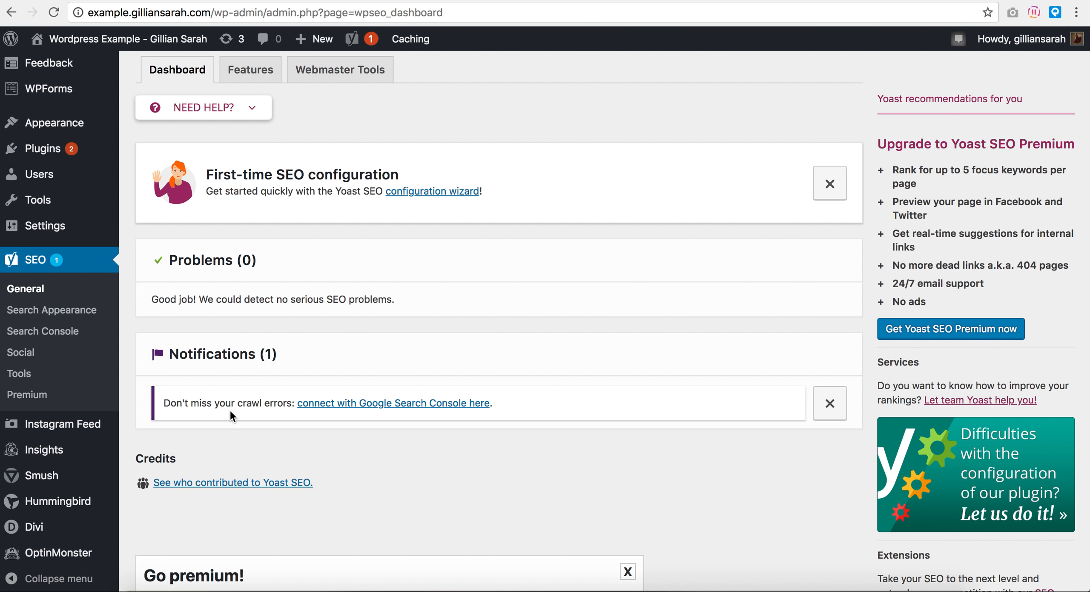
pyautogui.scroll(-3, 569, 401)
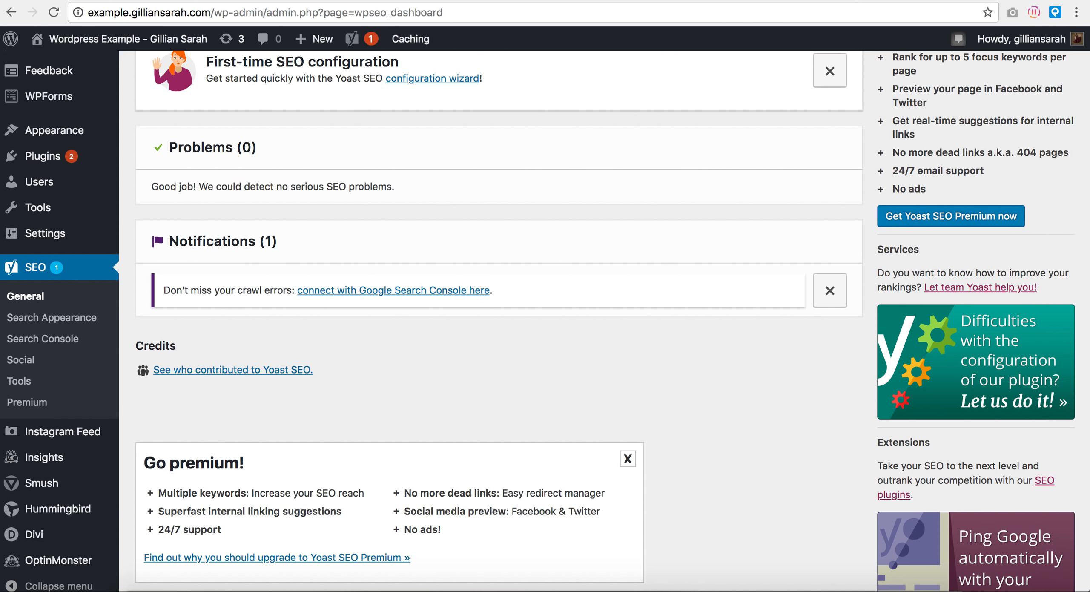
pyautogui.scroll(4, 867, 122)
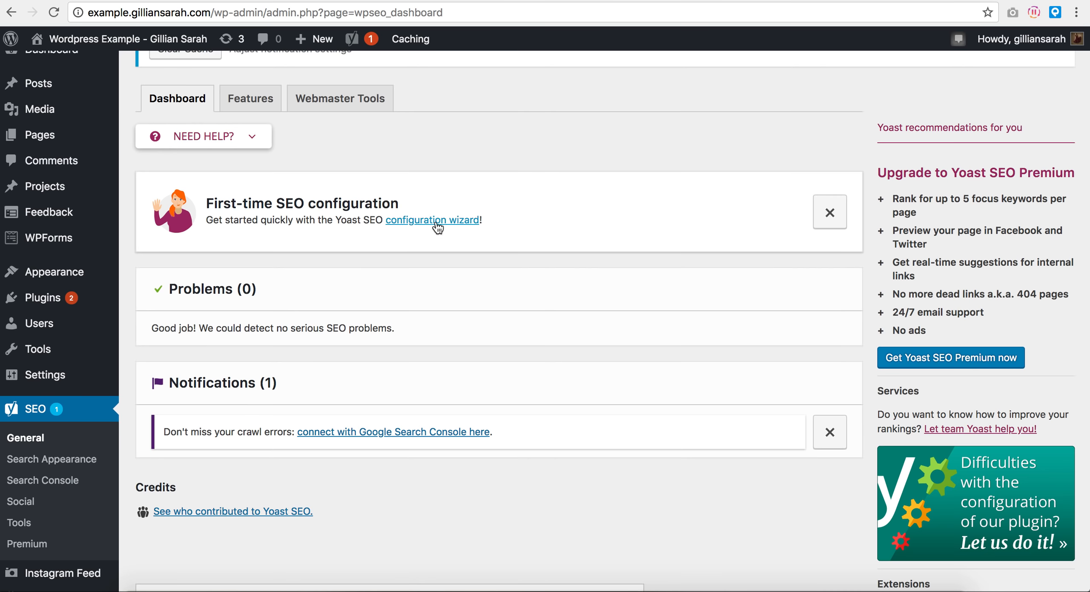
# Start the Yoast SEO configuration wizard, setting the environment to live and ready to be indexed and the site type to a portfolio
pyautogui.click(464, 226)
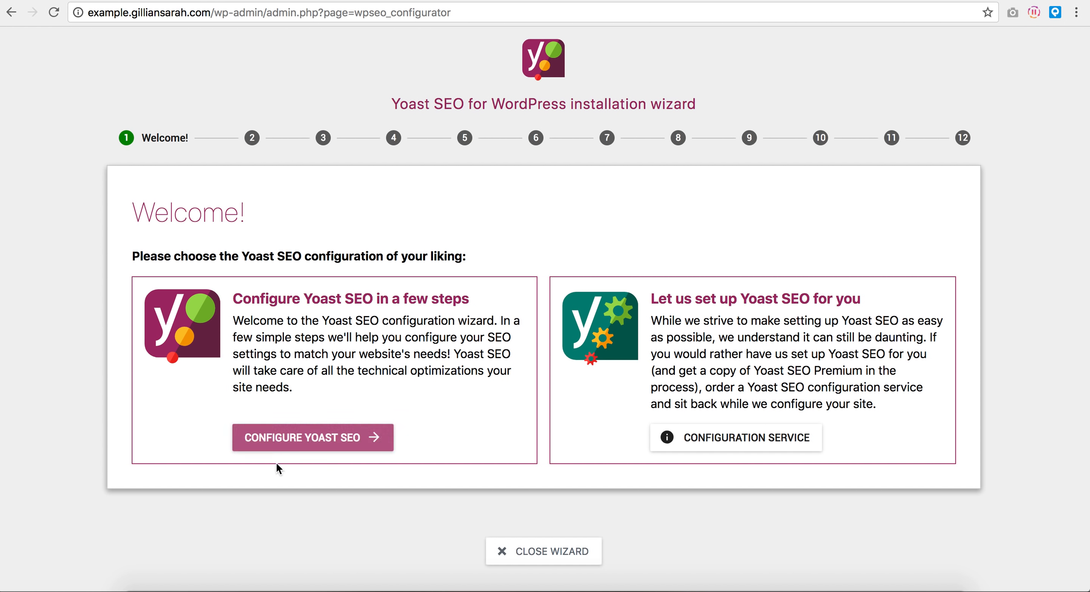
pyautogui.click(289, 437)
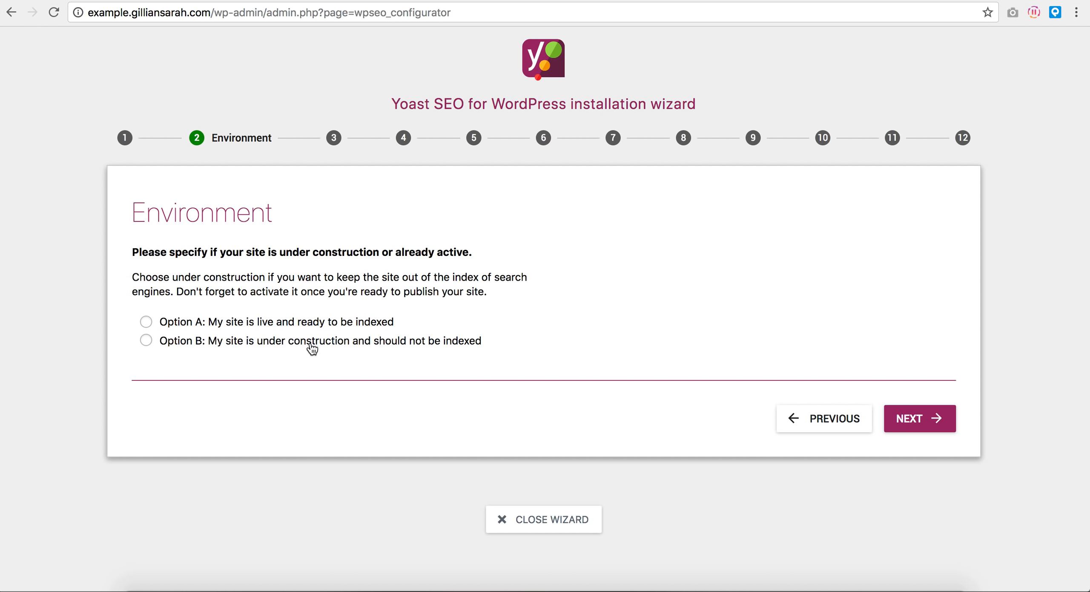
pyautogui.click(144, 322)
pyautogui.click(912, 420)
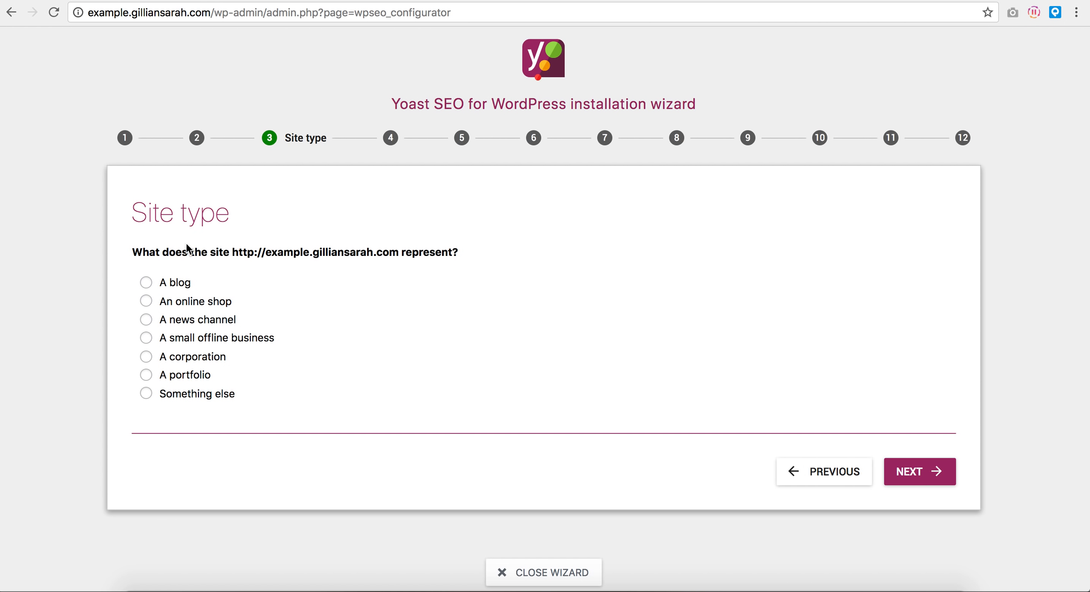
pyautogui.click(186, 382)
pyautogui.click(901, 472)
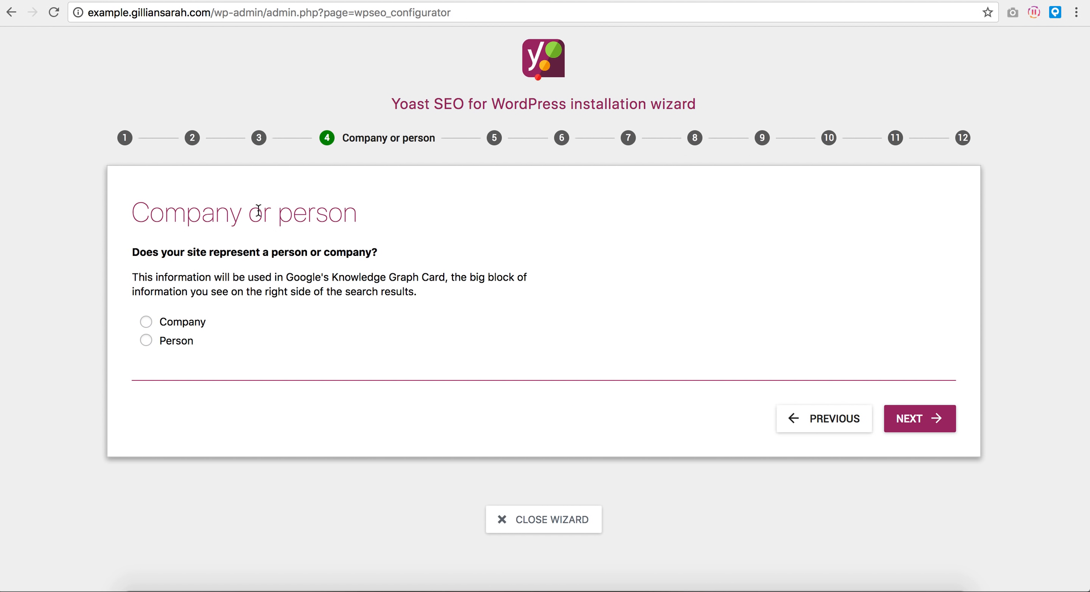
# Specify that the site represents a company, enter the company name, and continue to the social profiles
pyautogui.click(146, 322)
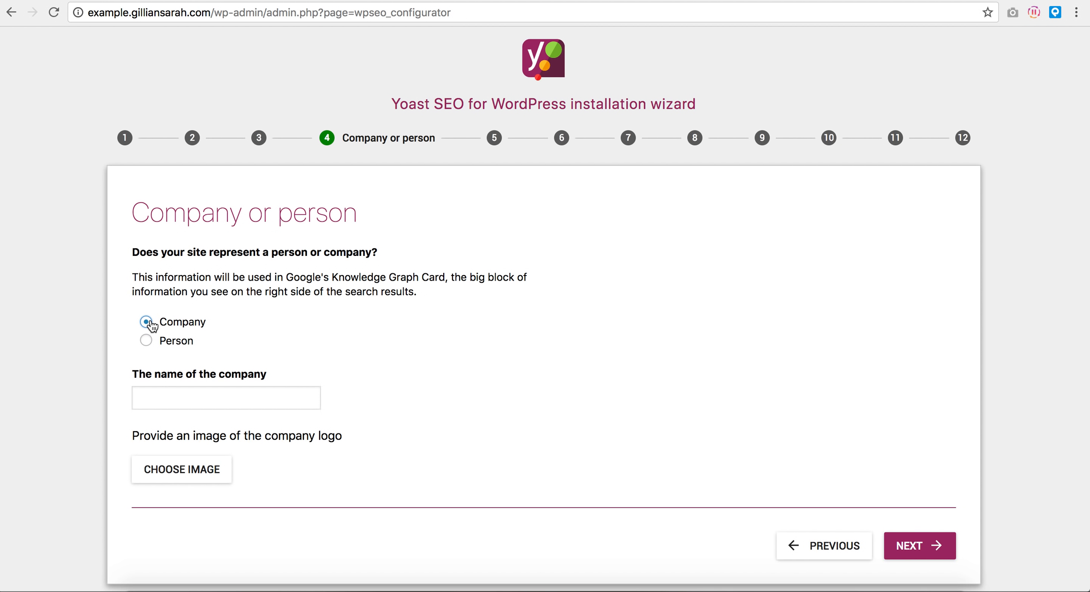
pyautogui.scroll(-2, 264, 279)
pyautogui.click(258, 318)
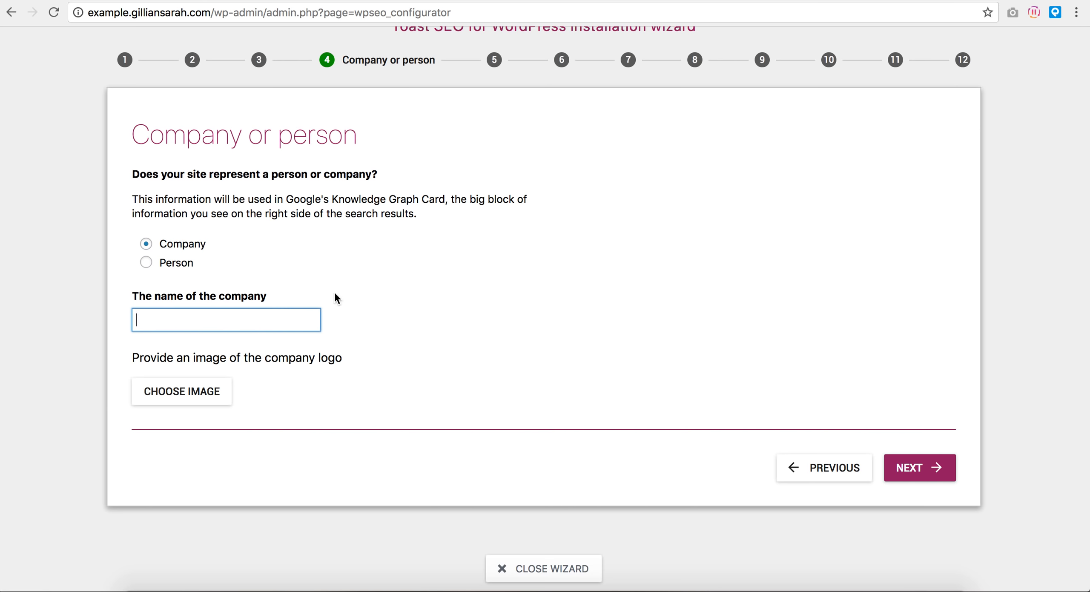
pyautogui.write('Gillian Sarah')
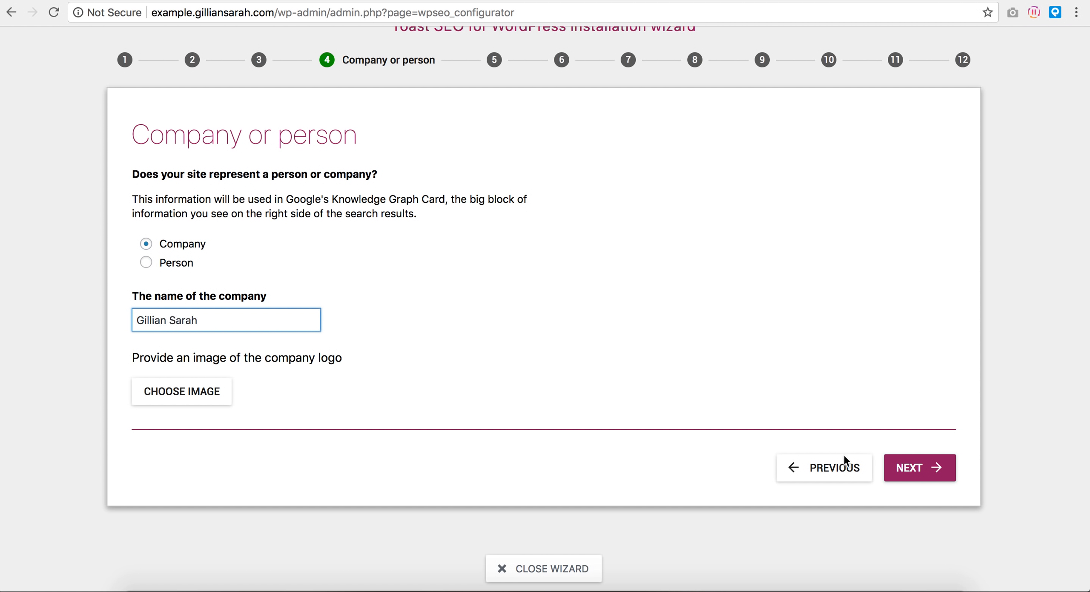
pyautogui.click(906, 467)
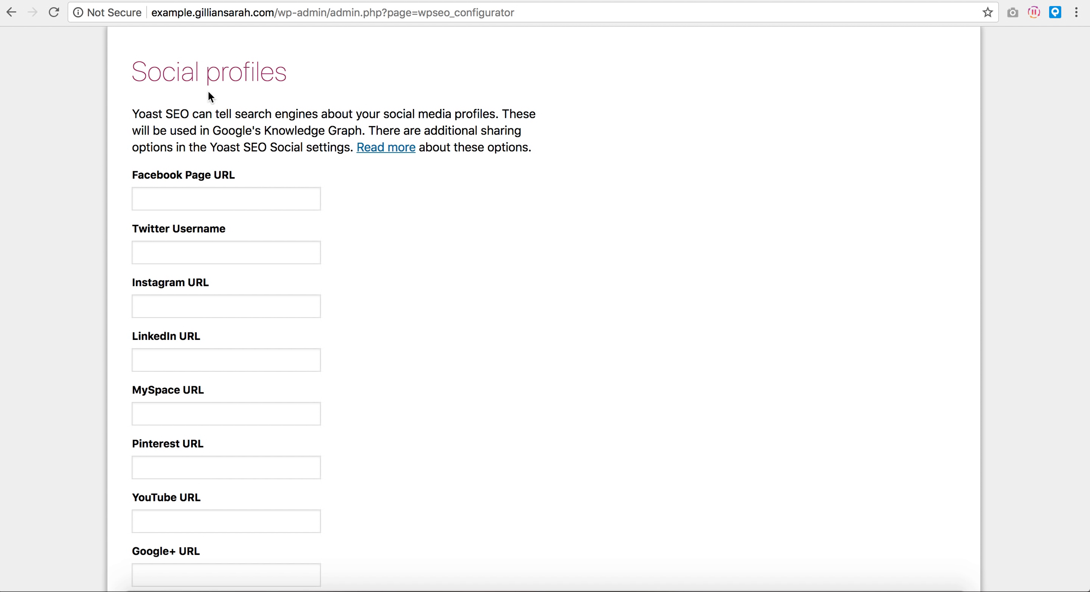
# Enter the company's Facebook page URL in the social profiles
pyautogui.click(233, 201)
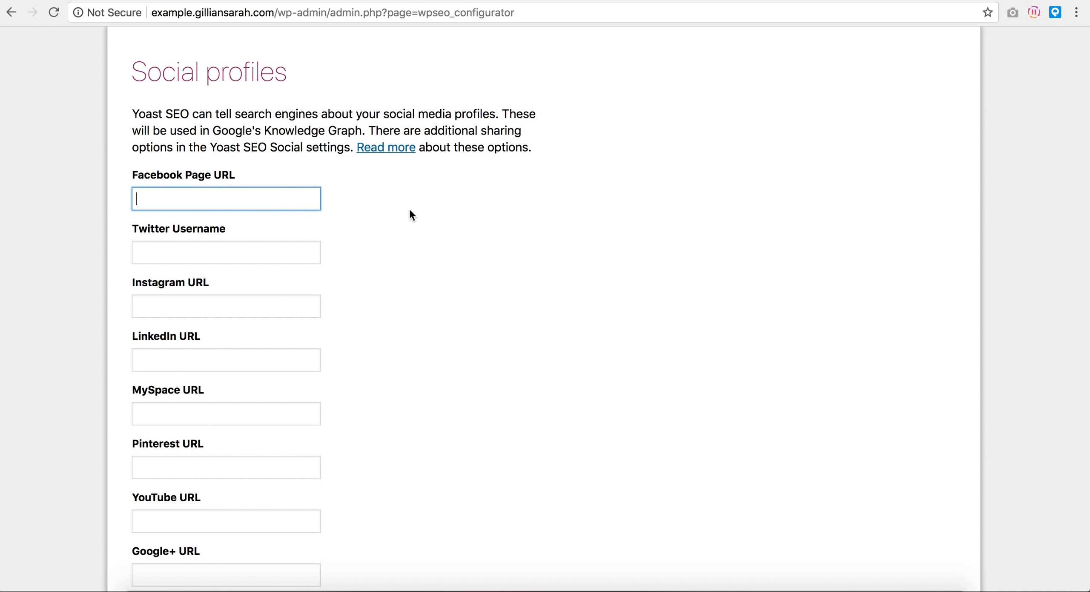
pyautogui.write('http://ww.facebook.co')
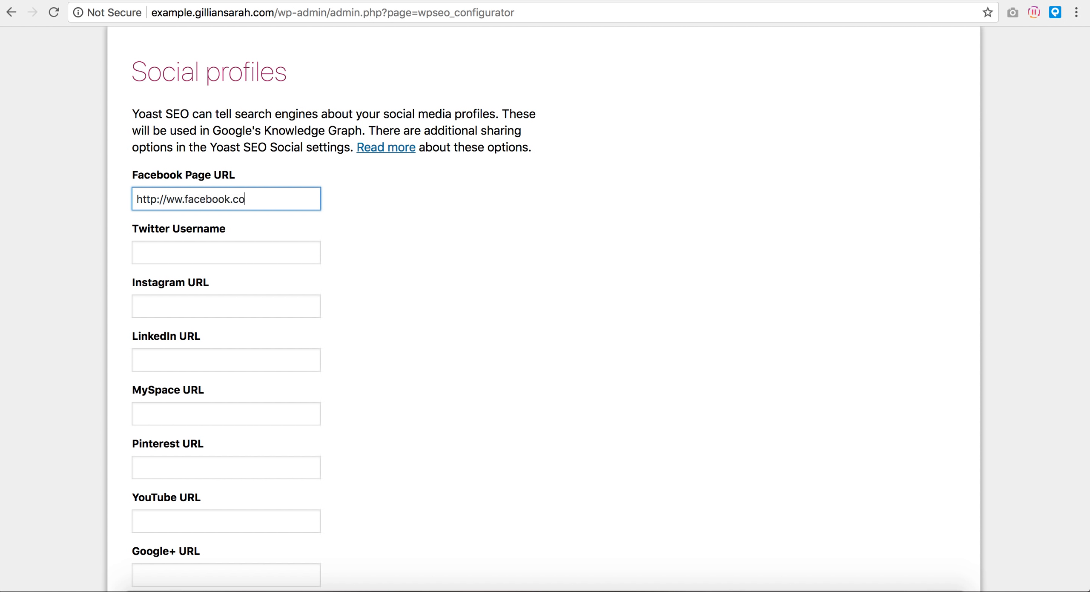
pyautogui.write('m/gilliansarah')
pyautogui.click(243, 305)
pyautogui.write('http://www.')
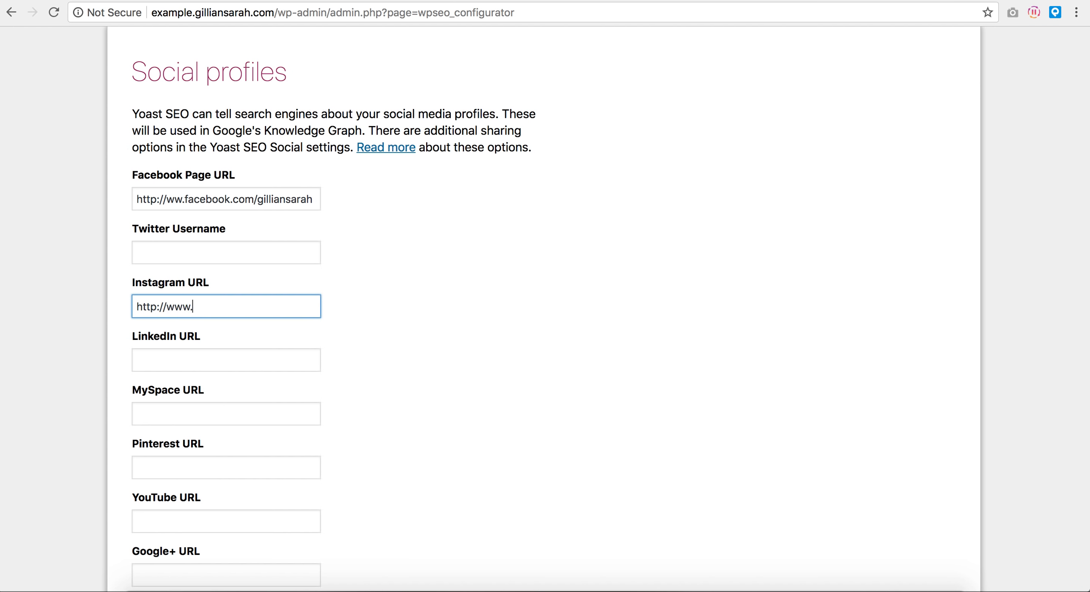
pyautogui.click(165, 199)
pyautogui.write('w')
pyautogui.click(207, 298)
pyautogui.write('in')
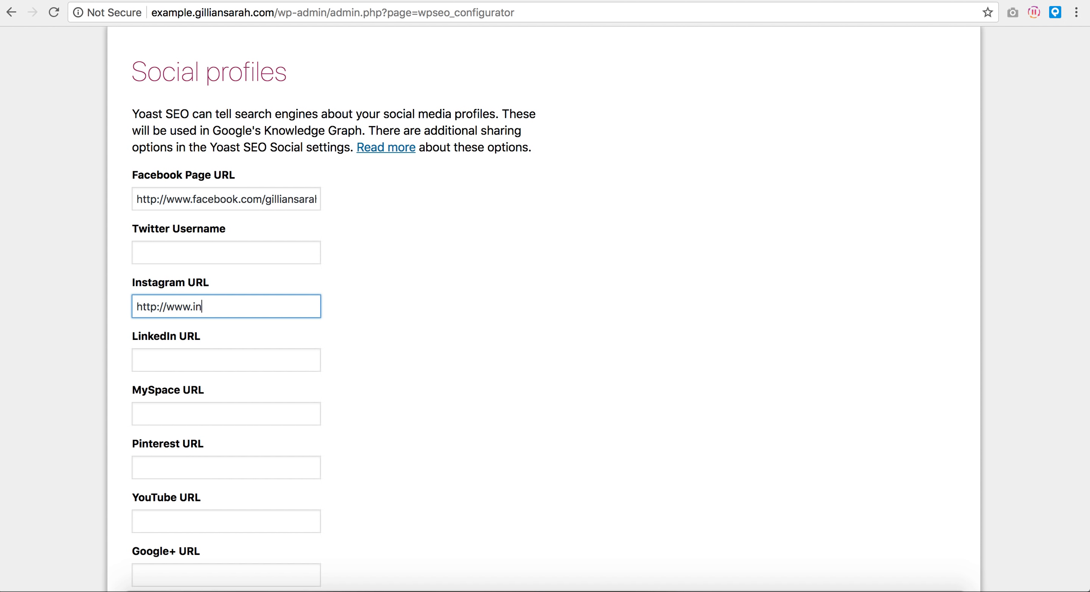
pyautogui.write('stagram.com/gilliansara')
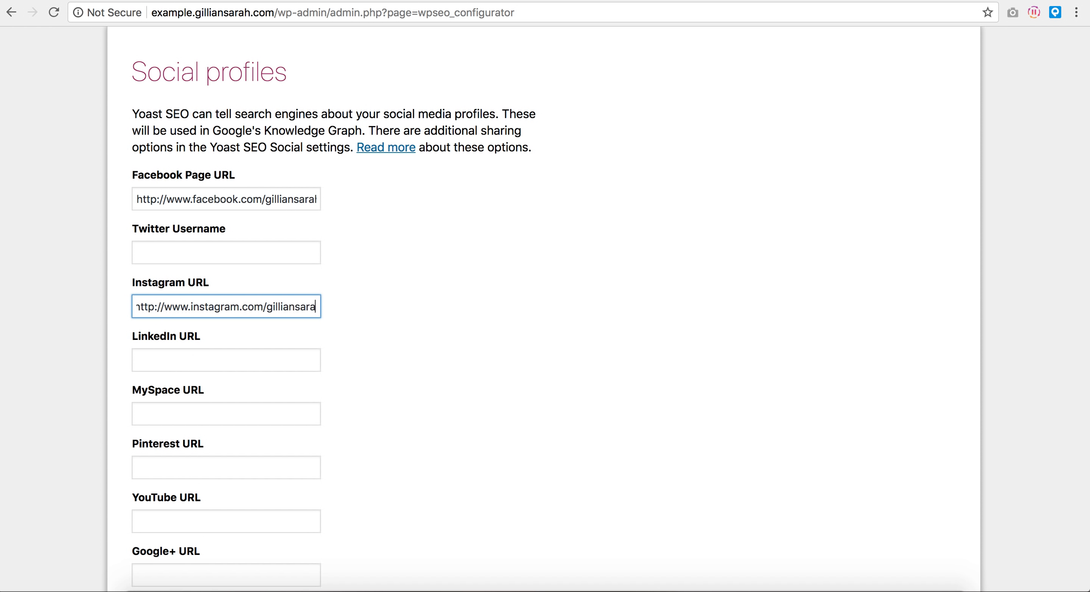
pyautogui.write('hdesign')
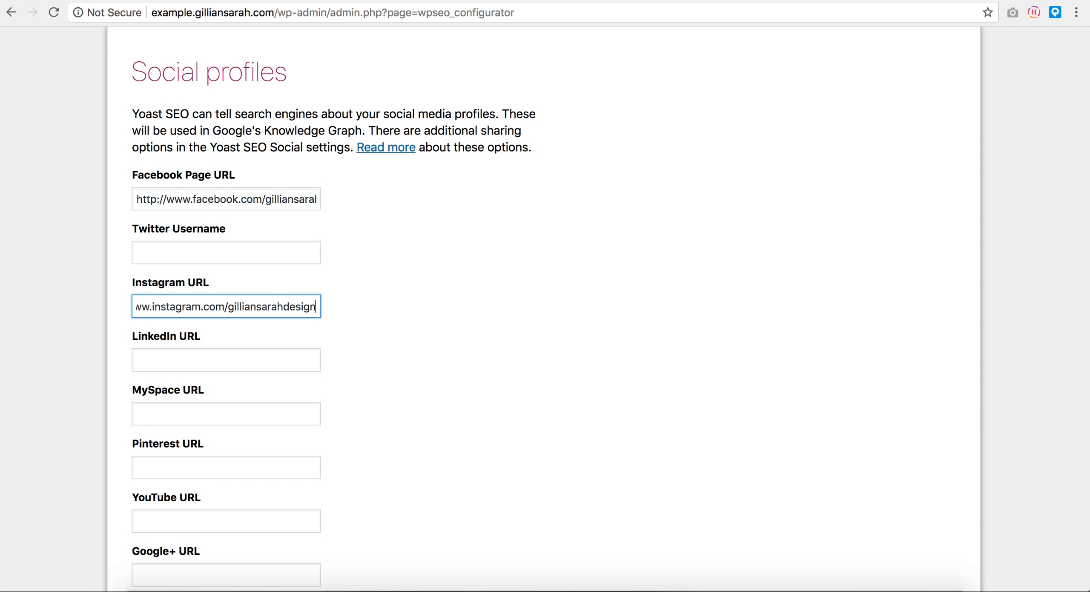
pyautogui.click(436, 306)
pyautogui.scroll(-5, 437, 307)
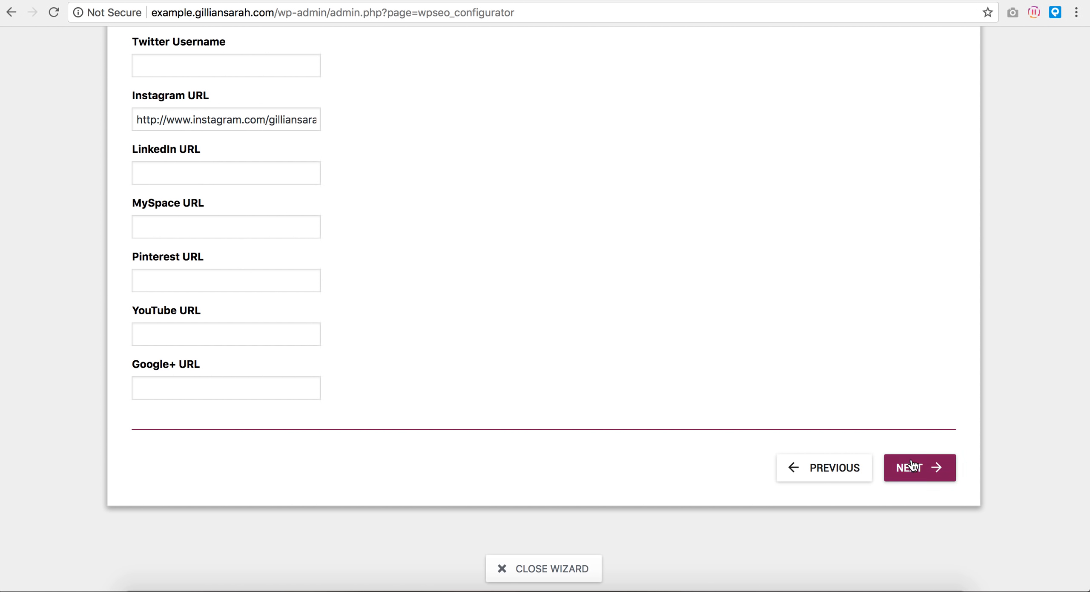
pyautogui.click(912, 469)
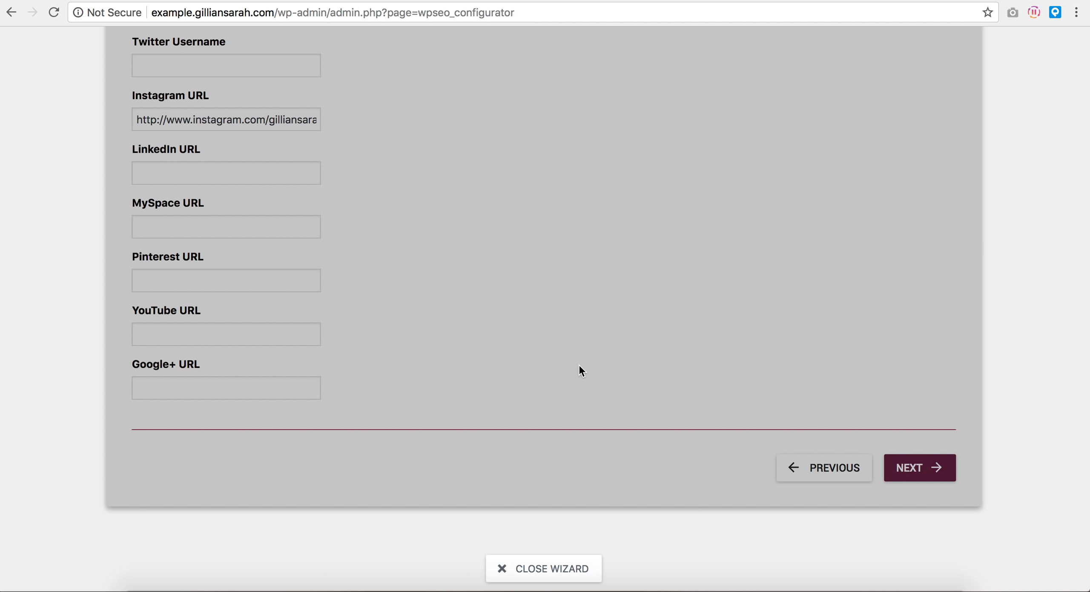
# Review the search visibility options for Posts, Pages and Projects, keep all three set to Yes, and continue the wizard
pyautogui.scroll(3, 585, 308)
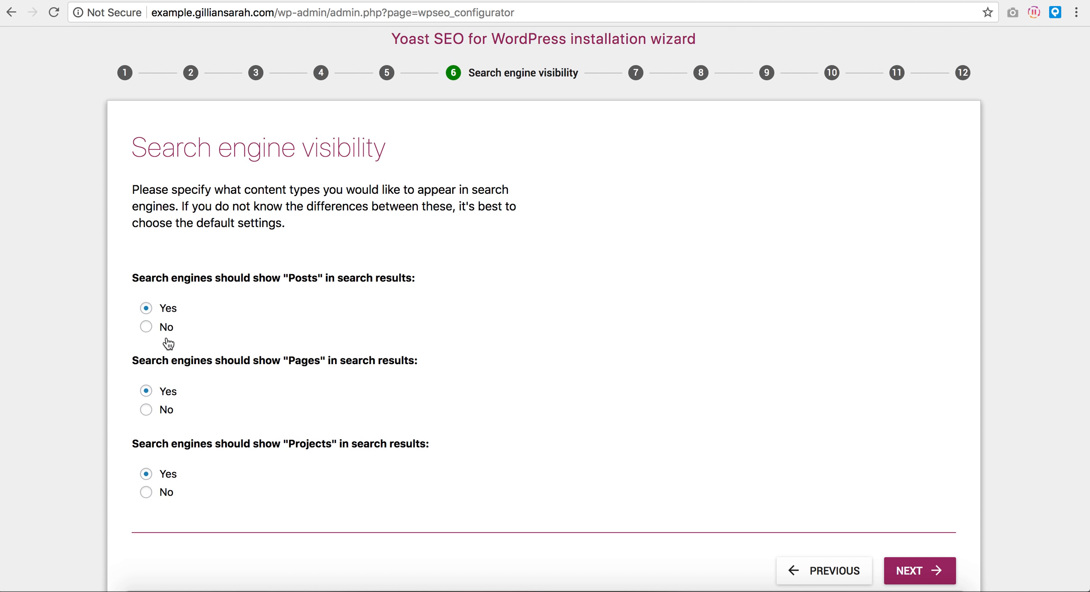
pyautogui.moveTo(133, 363); pyautogui.dragTo(441, 360)
pyautogui.click(445, 367)
pyautogui.moveTo(290, 447); pyautogui.dragTo(342, 445)
pyautogui.click(342, 445)
pyautogui.moveTo(429, 444); pyautogui.dragTo(124, 449)
pyautogui.click(295, 451)
pyautogui.moveTo(337, 445); pyautogui.dragTo(284, 445)
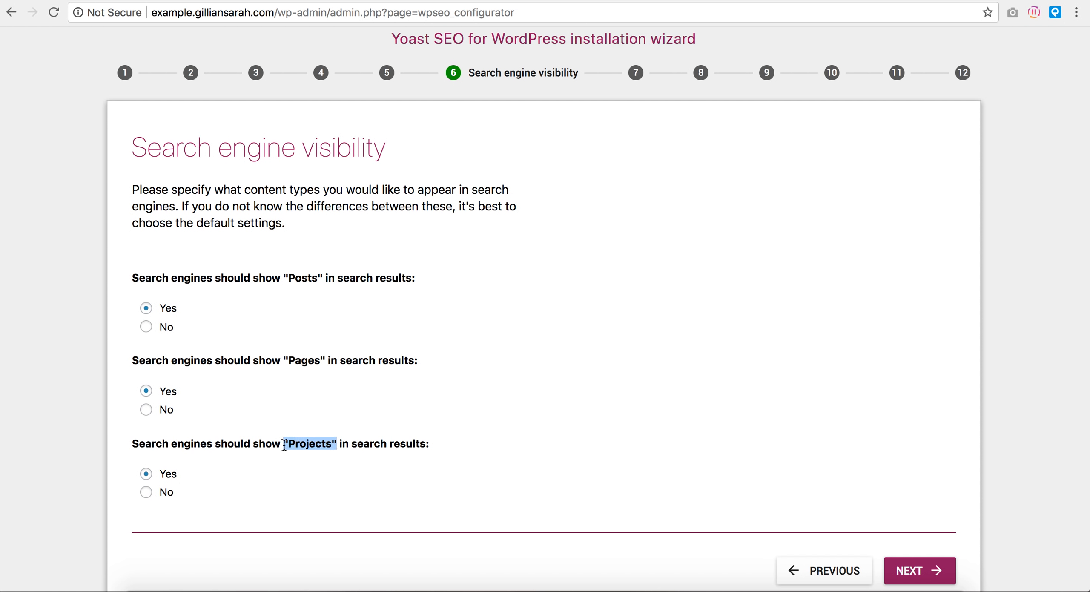
pyautogui.click(384, 444)
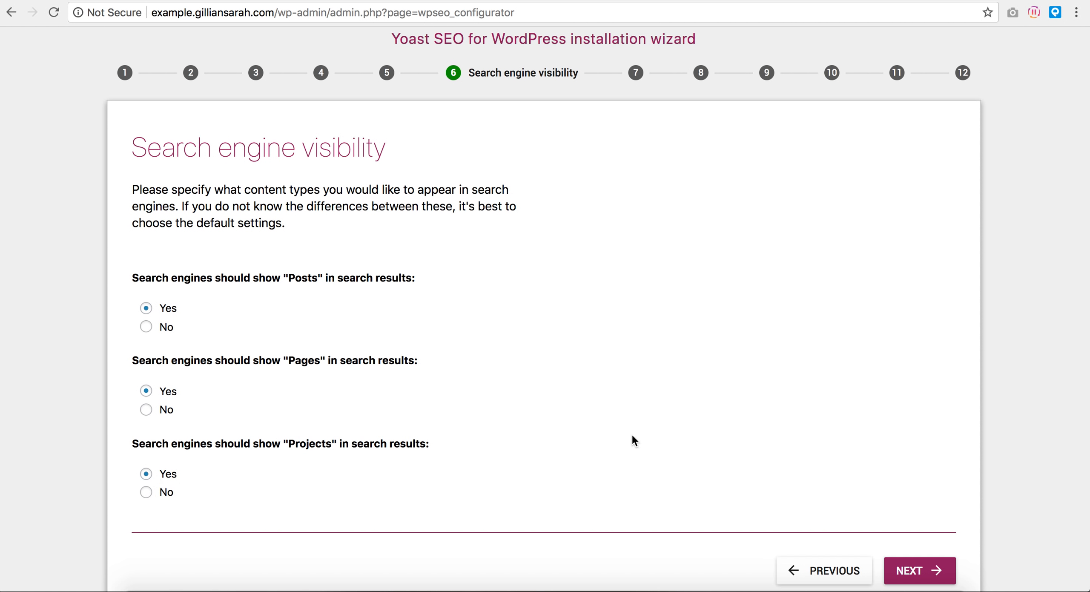
pyautogui.click(908, 572)
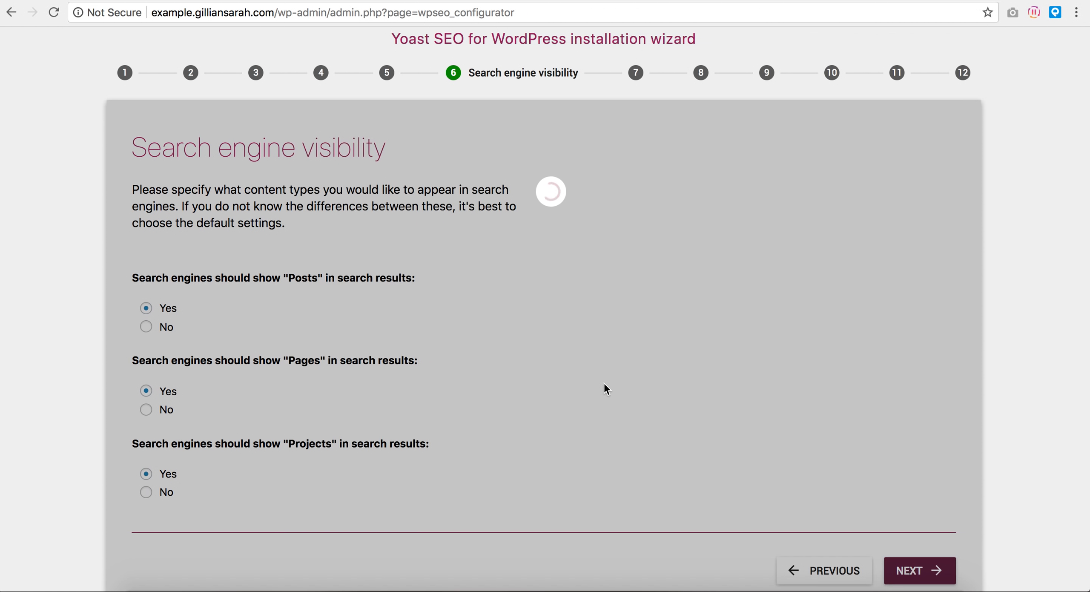
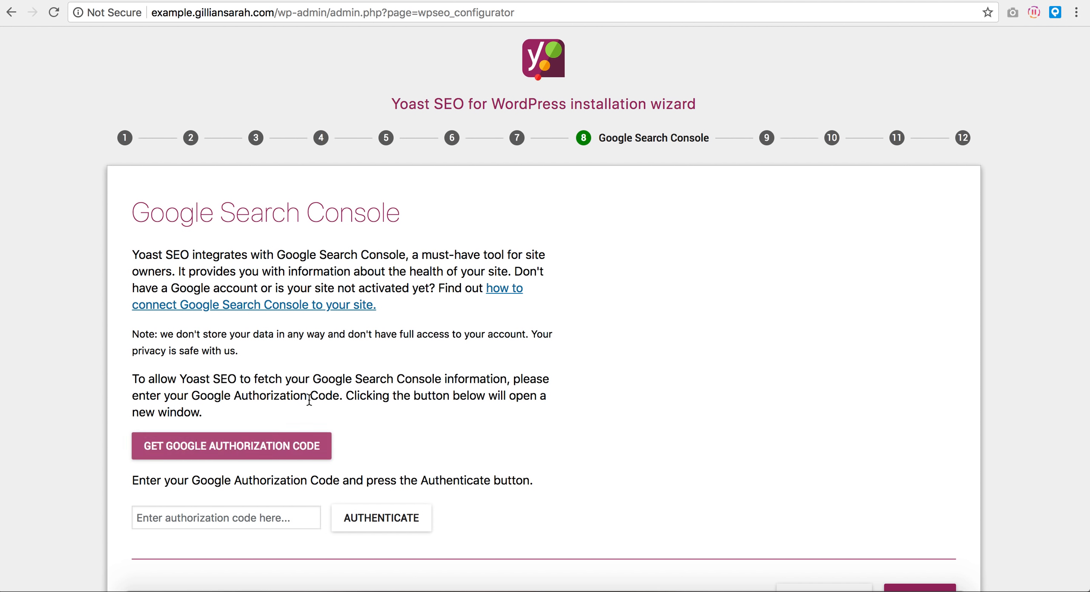
# Skip the Google Search Console authorization, compare title separators, choose the short hyphen, and continue to the newsletter page
pyautogui.scroll(-3, 438, 400)
pyautogui.click(911, 525)
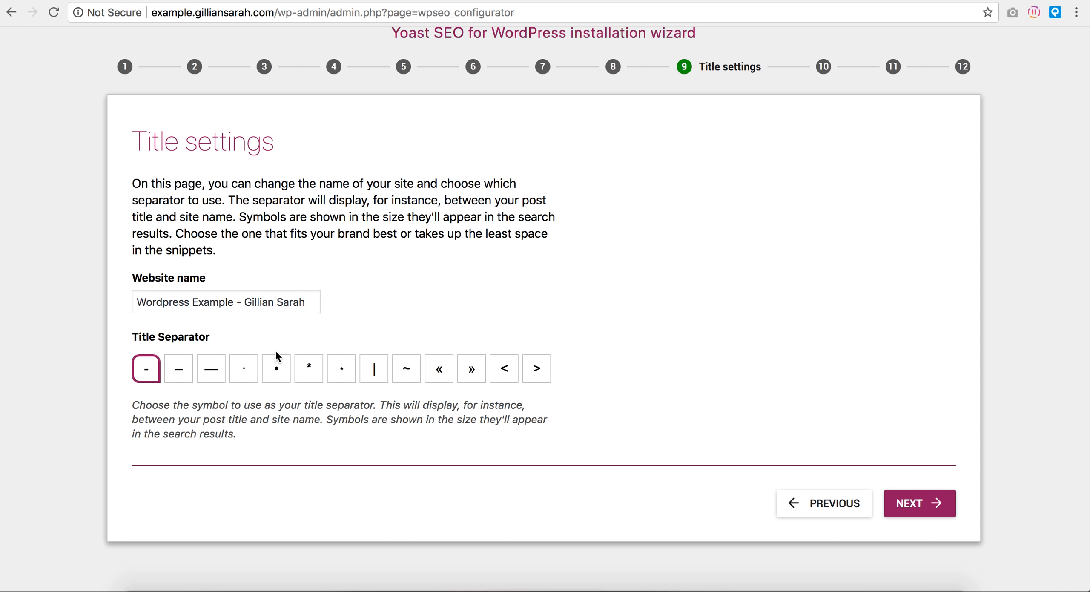
pyautogui.click(276, 364)
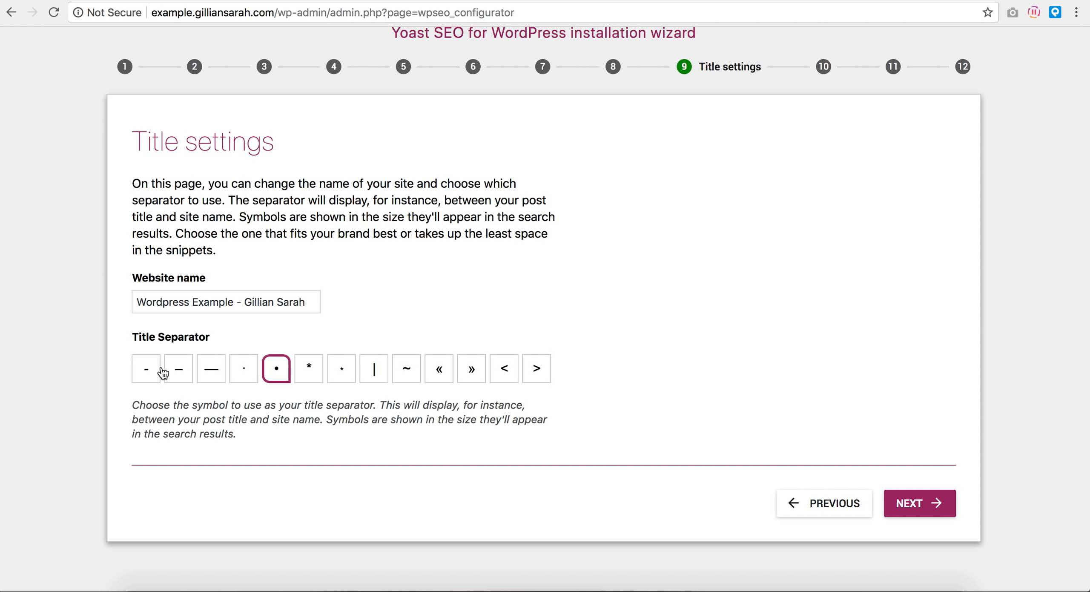
pyautogui.click(186, 376)
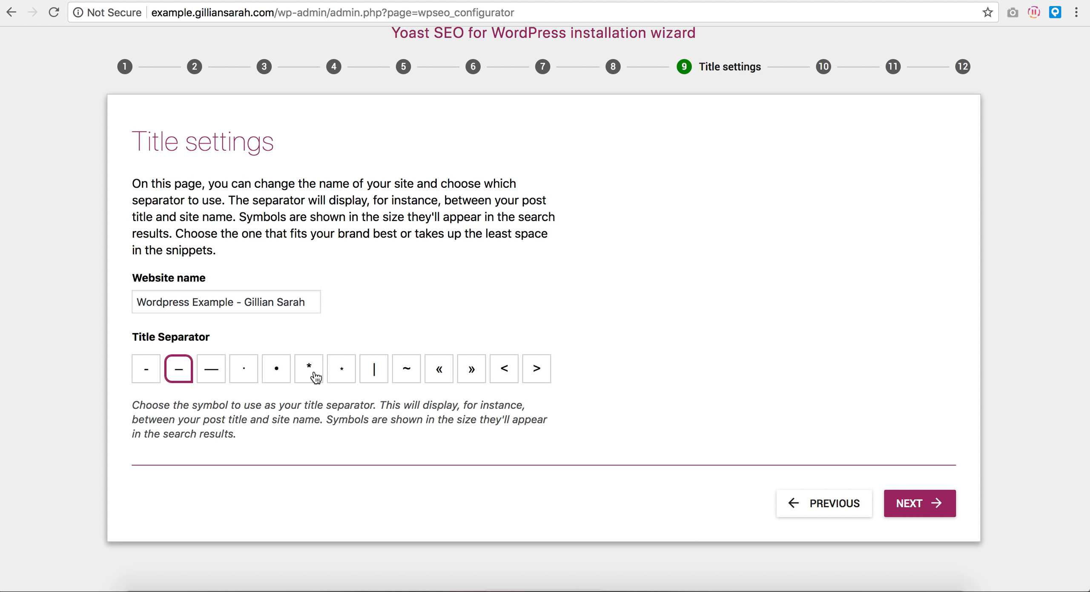
pyautogui.click(276, 369)
pyautogui.click(143, 379)
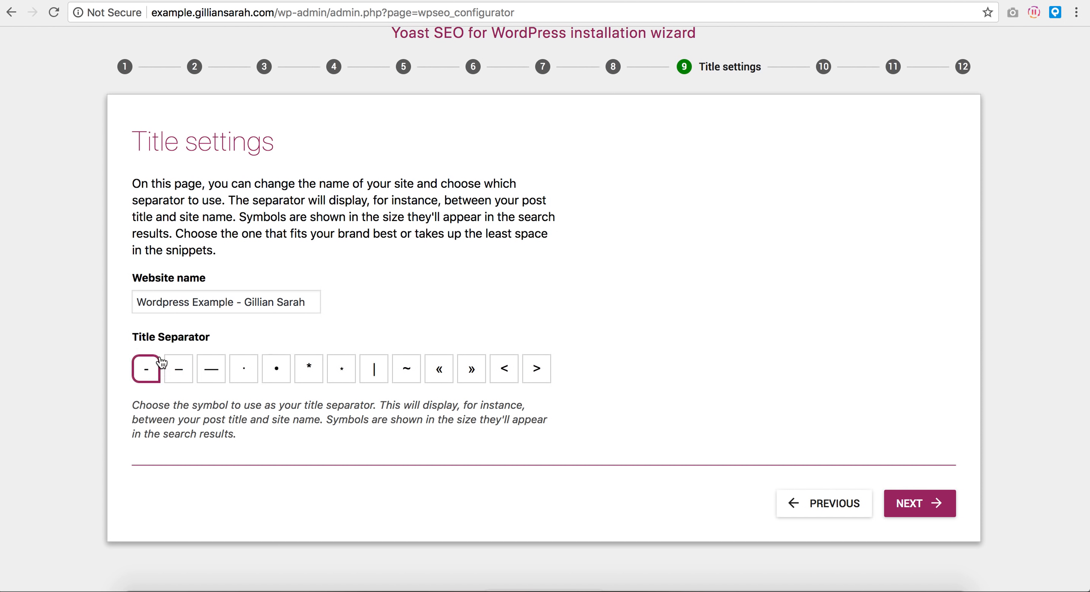
pyautogui.click(917, 502)
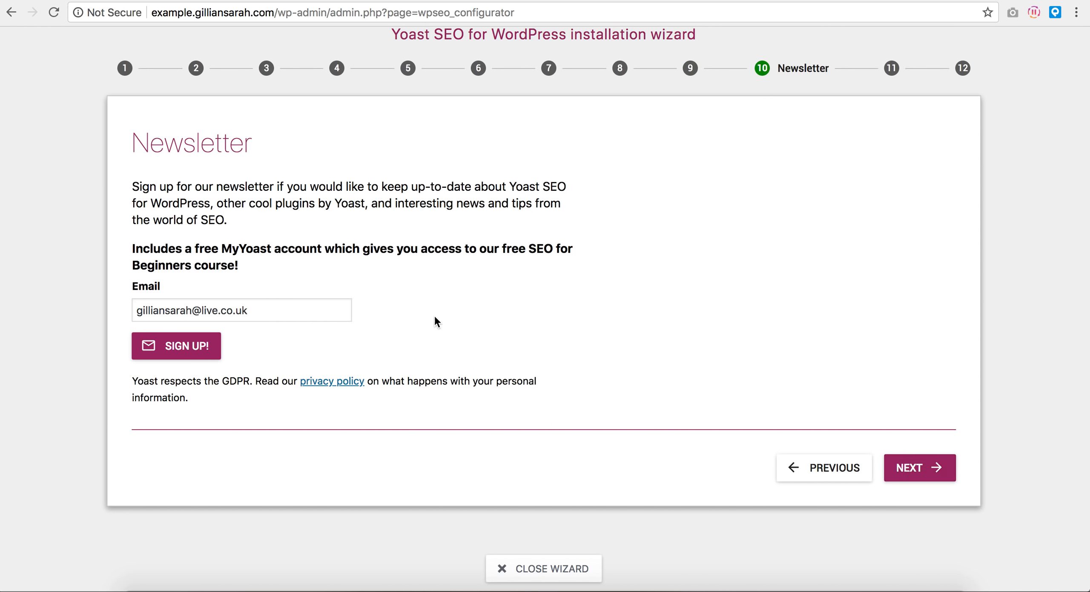
# Skip the newsletter sign-up and the recommended products, and close the completed configuration wizard
pyautogui.click(919, 472)
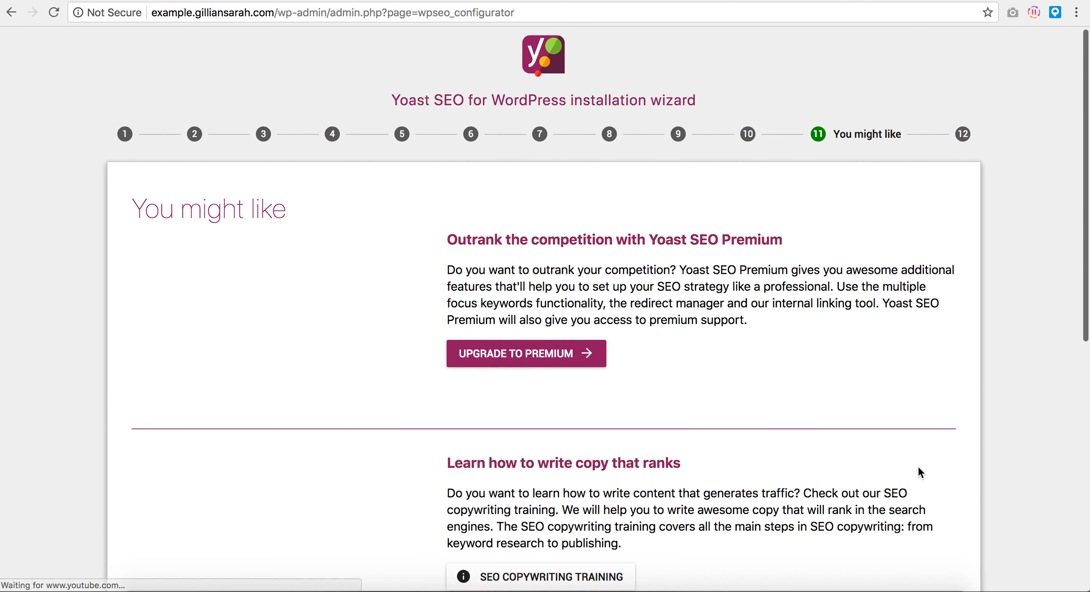
pyautogui.scroll(-10, 917, 465)
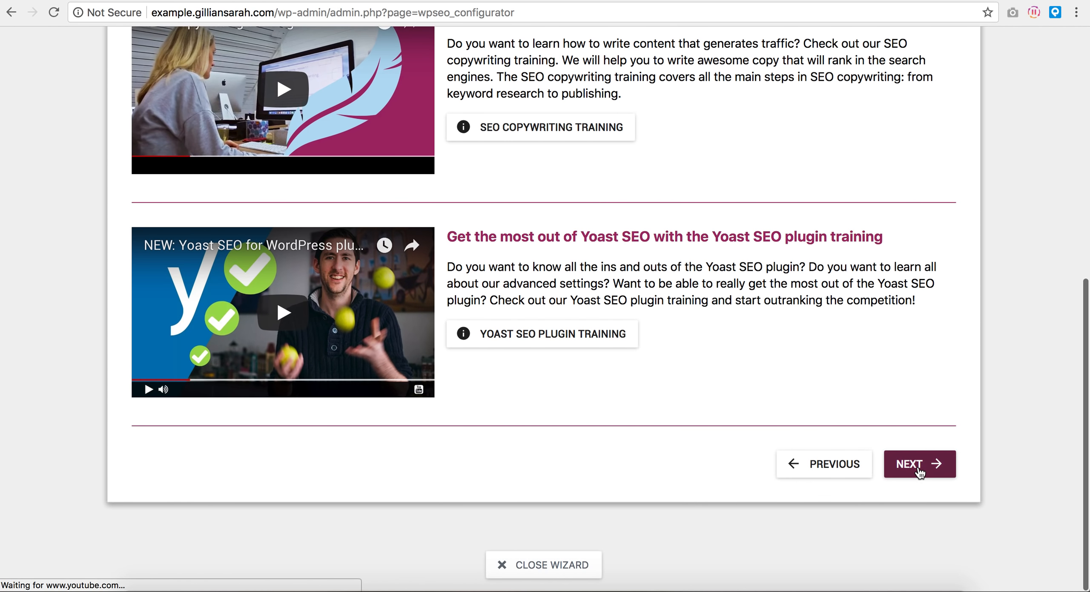
pyautogui.click(918, 469)
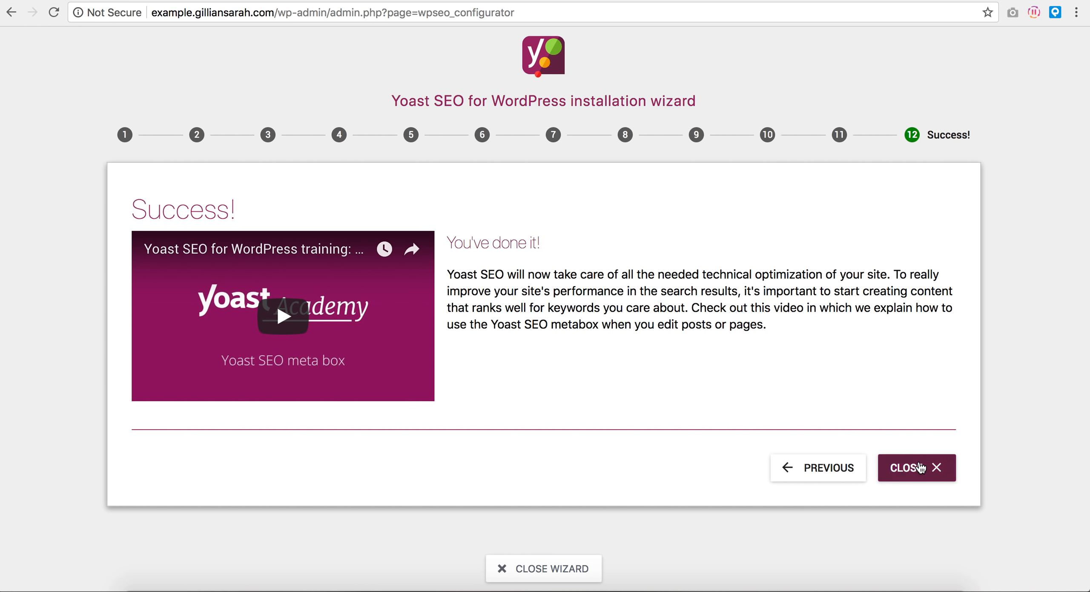
pyautogui.click(920, 467)
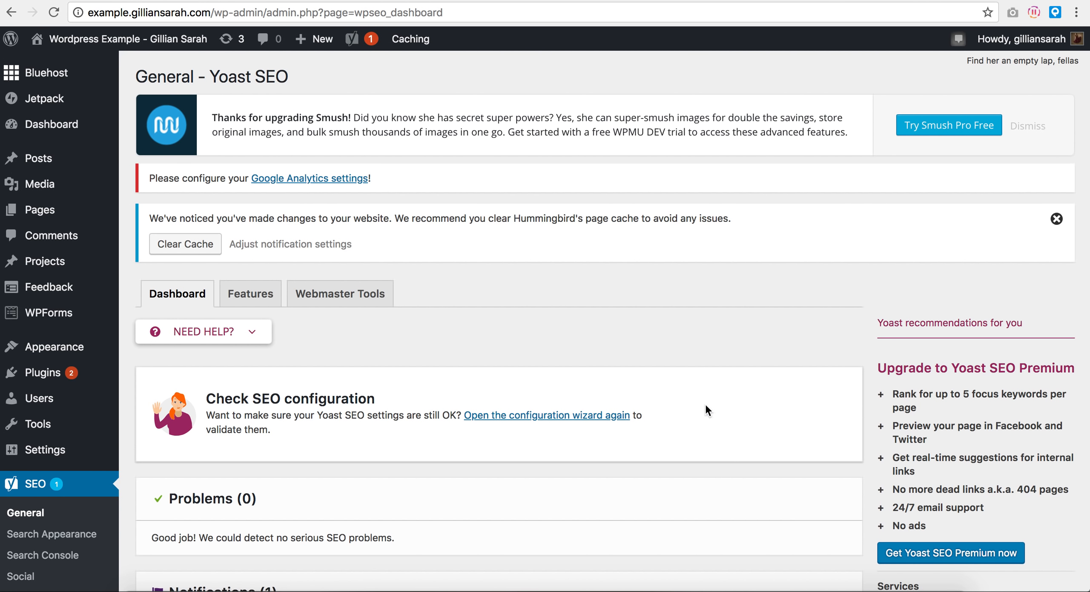
# Examine the Problems and Notifications sections of the Yoast SEO dashboard
pyautogui.scroll(-5, 705, 407)
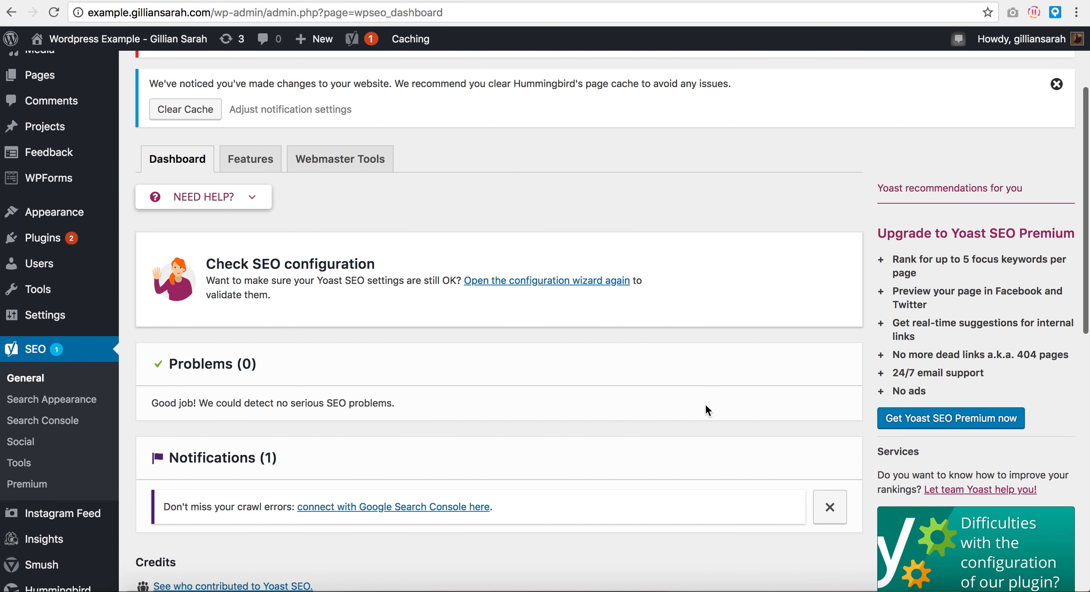
pyautogui.moveTo(390, 402); pyautogui.dragTo(144, 404)
pyautogui.click(401, 414)
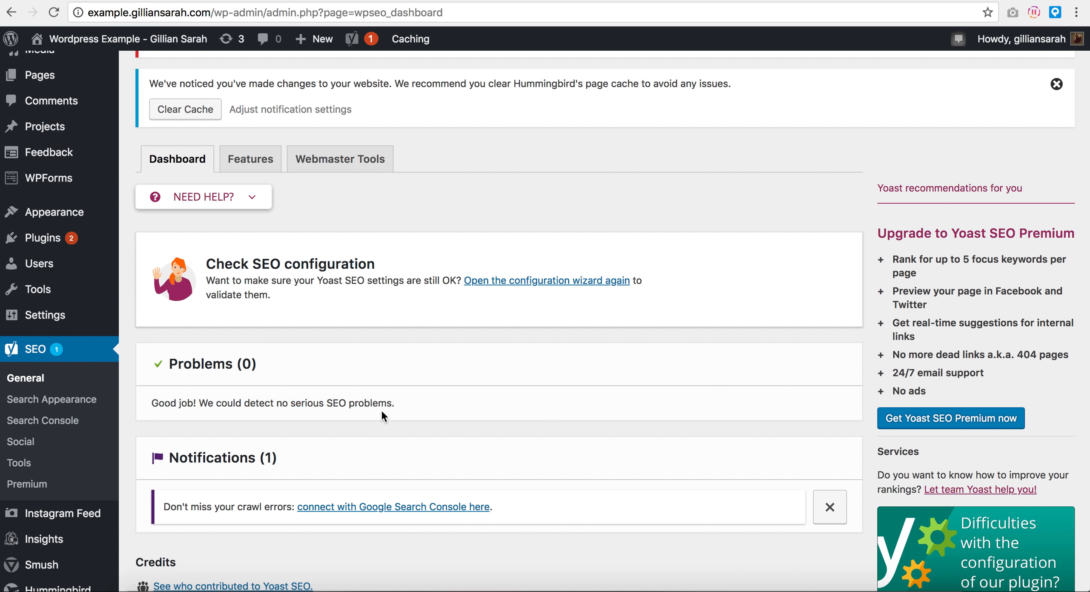
pyautogui.moveTo(346, 406); pyautogui.dragTo(327, 405)
pyautogui.click(333, 404)
pyautogui.scroll(-3, 443, 393)
pyautogui.scroll(-4, 445, 400)
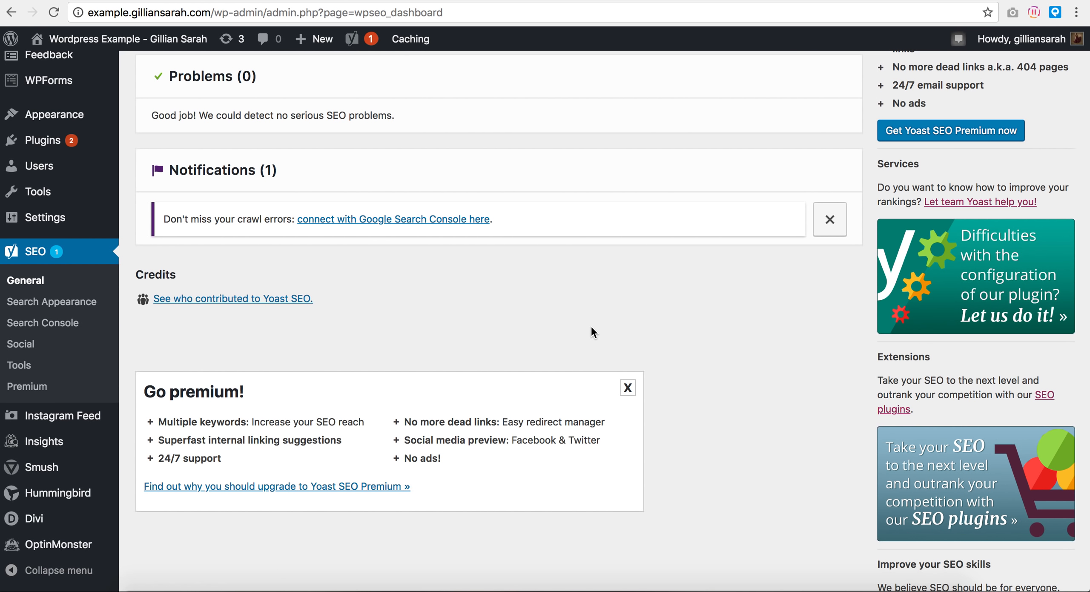
pyautogui.scroll(10, 592, 328)
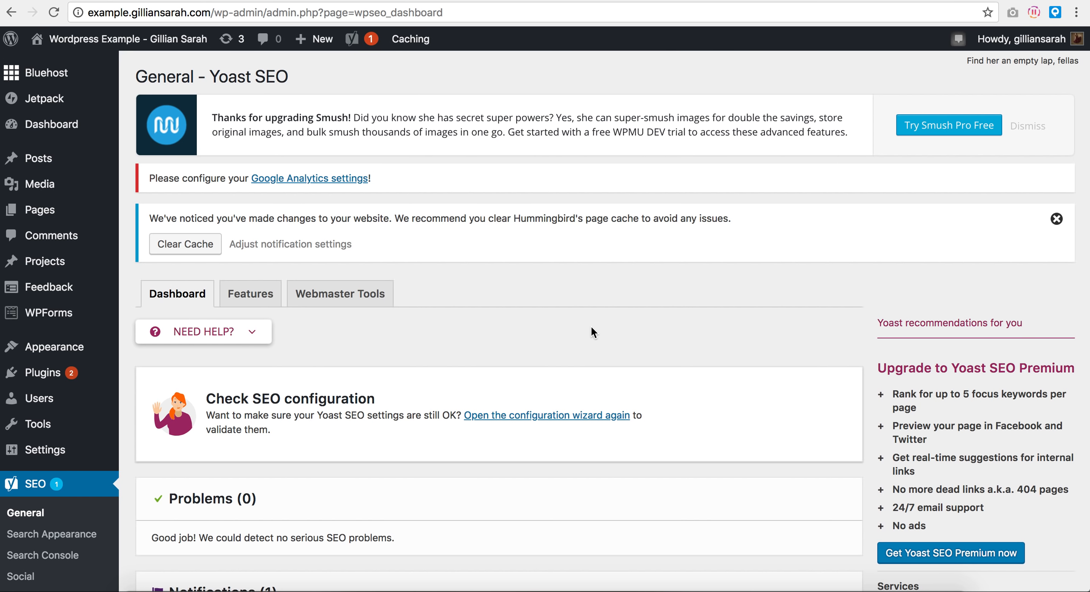
# Open the site's Home page for editing from the list of all pages
pyautogui.click(39, 209)
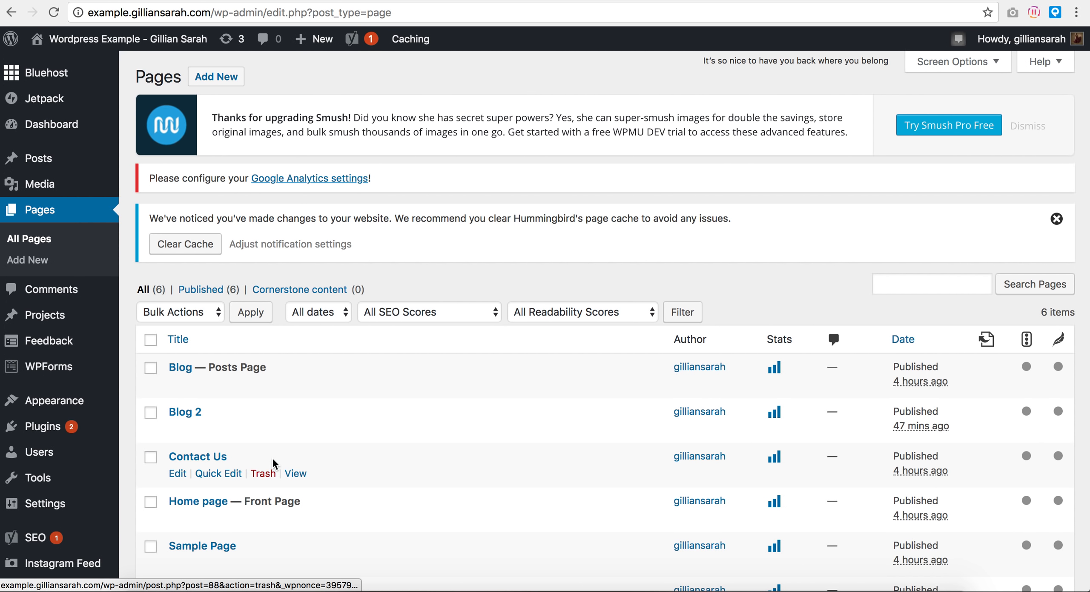
pyautogui.scroll(-2, 272, 464)
pyautogui.click(187, 436)
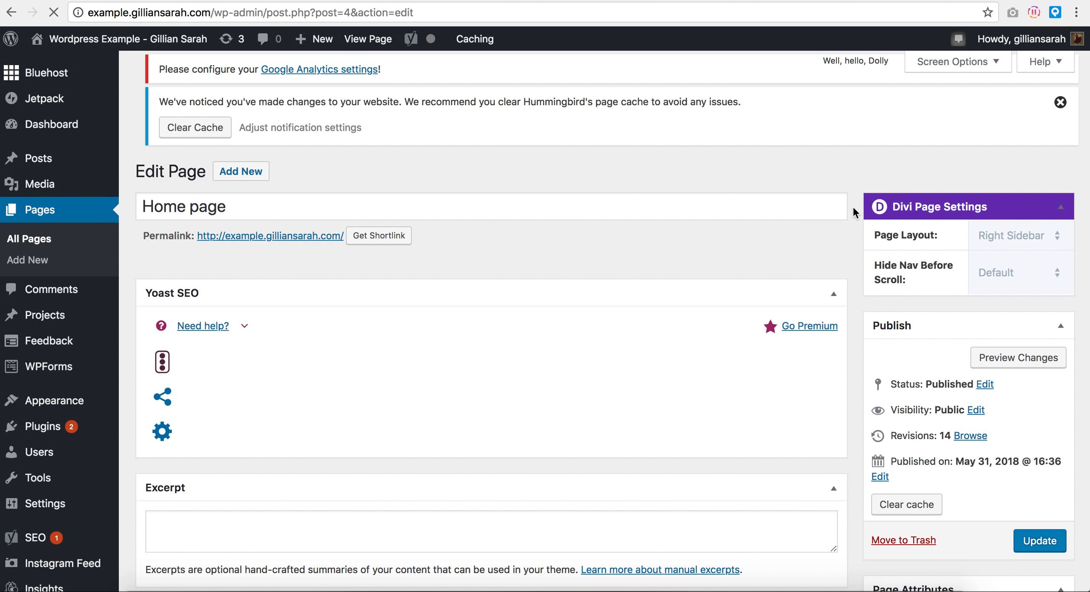
# Examine the Home page's Yoast SEO snippet preview, focus keyword section and SEO analysis
pyautogui.scroll(-2, 853, 205)
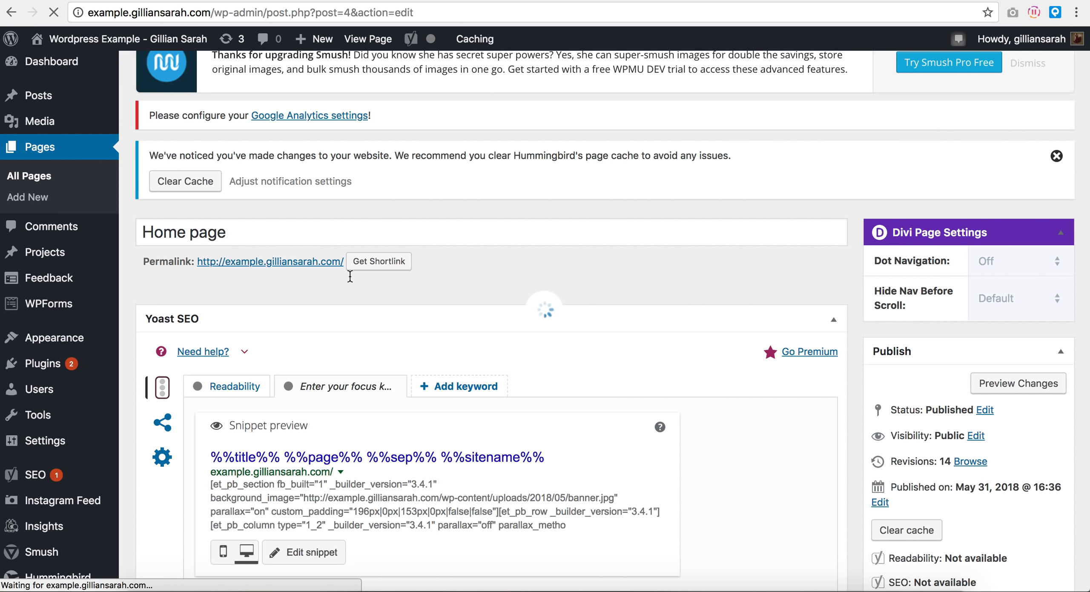
pyautogui.scroll(-4, 852, 226)
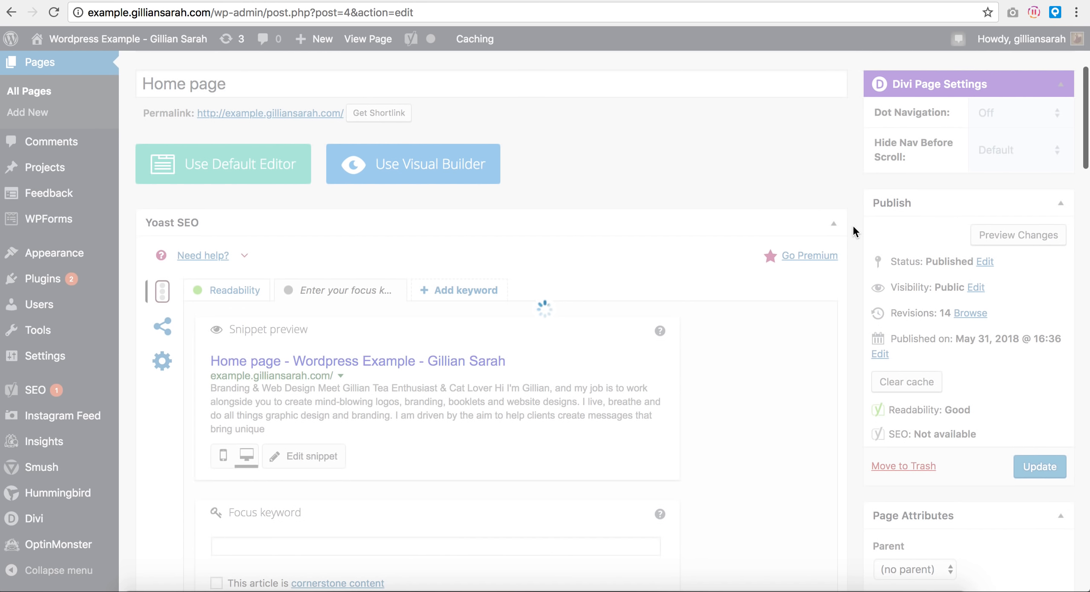
pyautogui.scroll(-1, 854, 227)
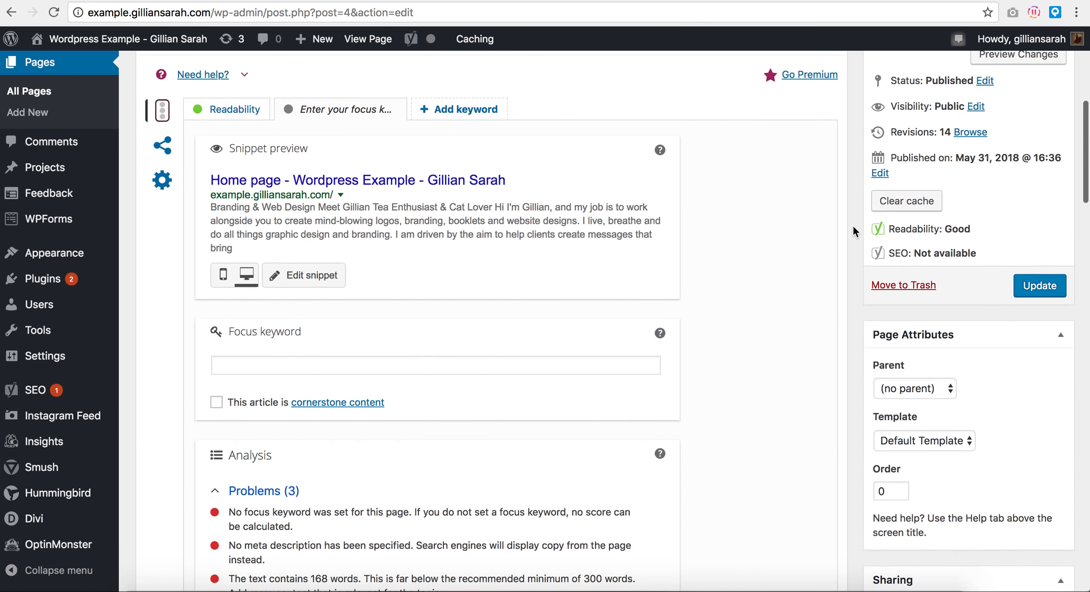
pyautogui.scroll(-4, 852, 225)
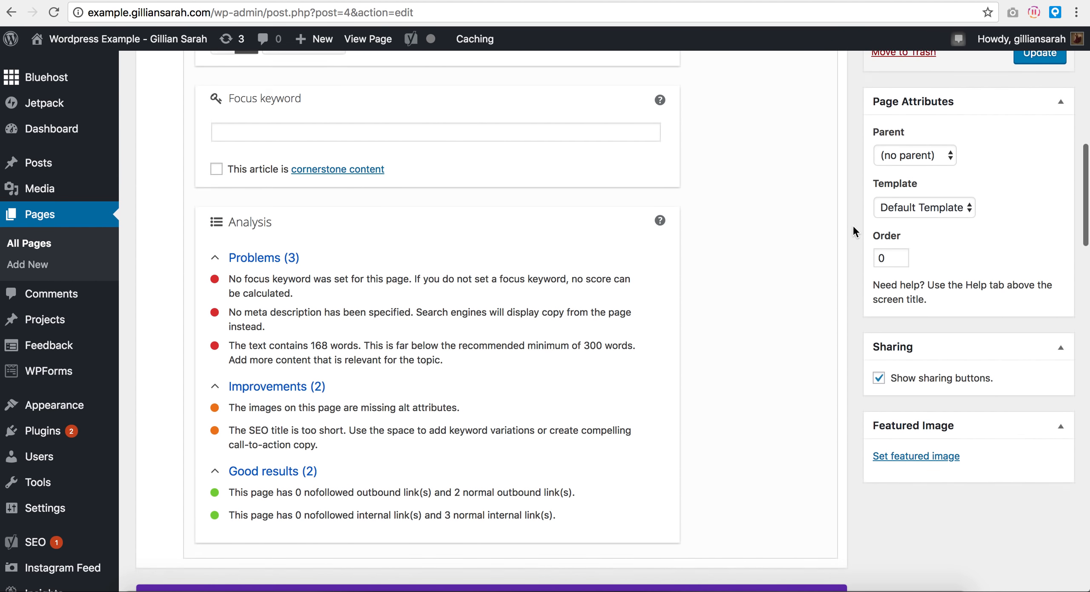
pyautogui.scroll(6, 853, 225)
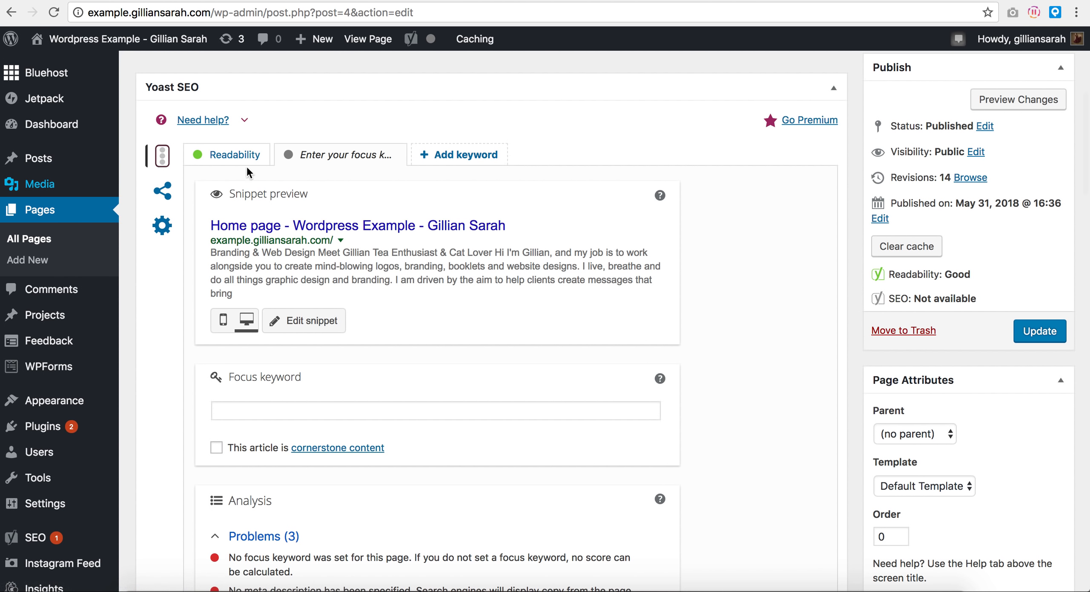
# Examine the Home page's readability analysis, including the transition word problem and the good results
pyautogui.click(234, 156)
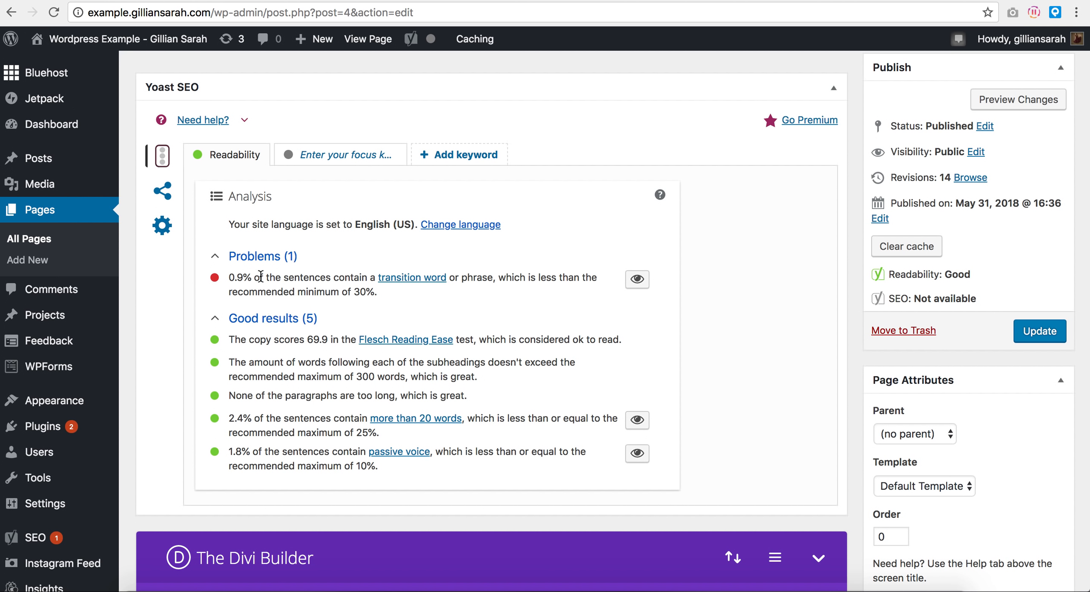
pyautogui.moveTo(262, 275); pyautogui.dragTo(355, 279)
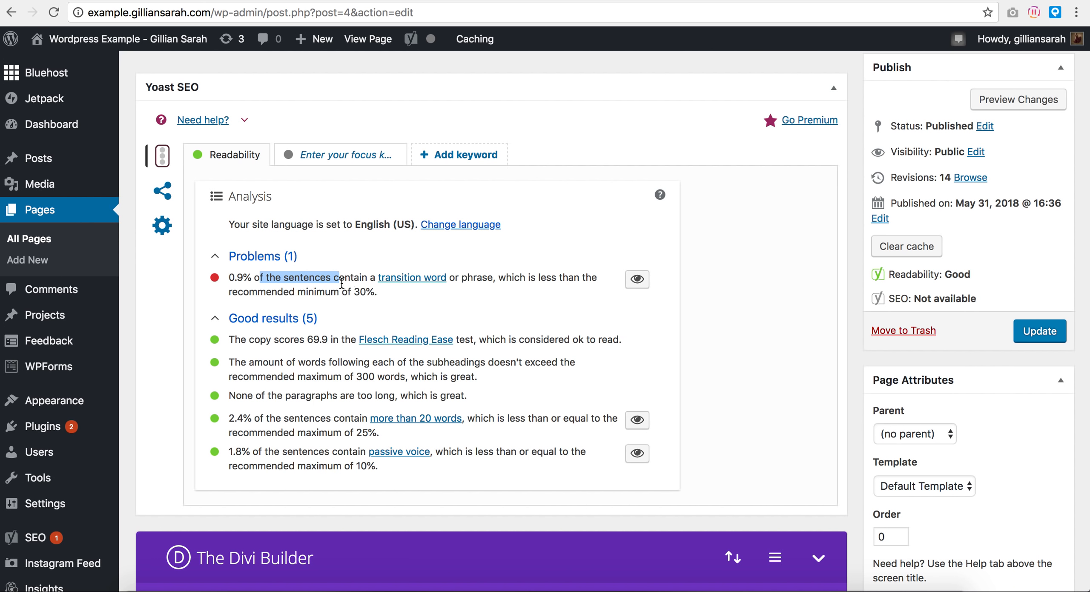
pyautogui.click(355, 279)
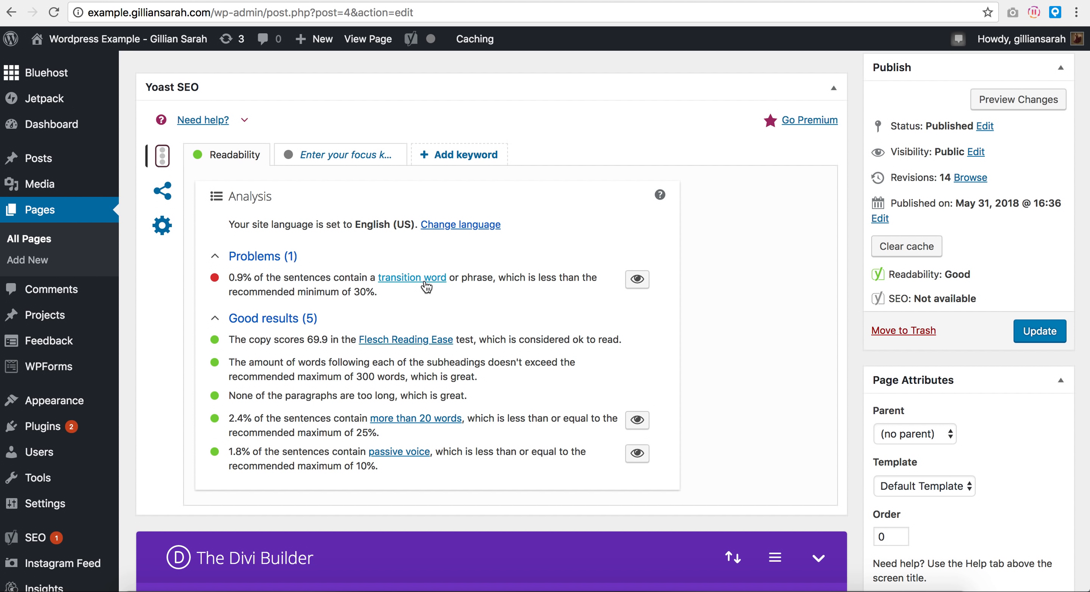
pyautogui.doubleClick(354, 292)
pyautogui.click(355, 292)
# Return to the focus keyword section and examine the SEO analysis beneath it
pyautogui.click(319, 155)
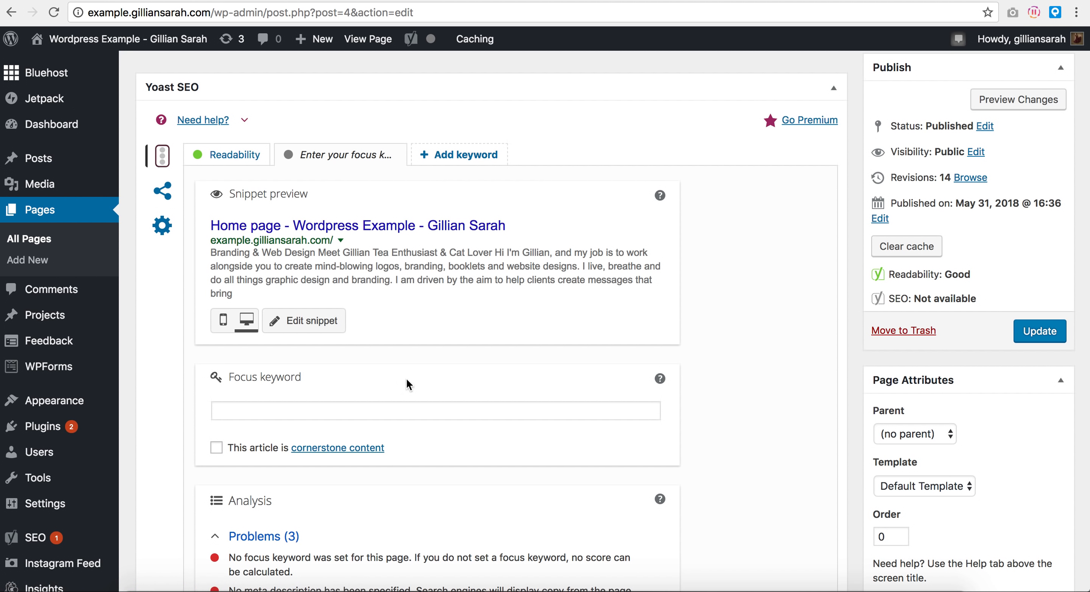
pyautogui.click(254, 413)
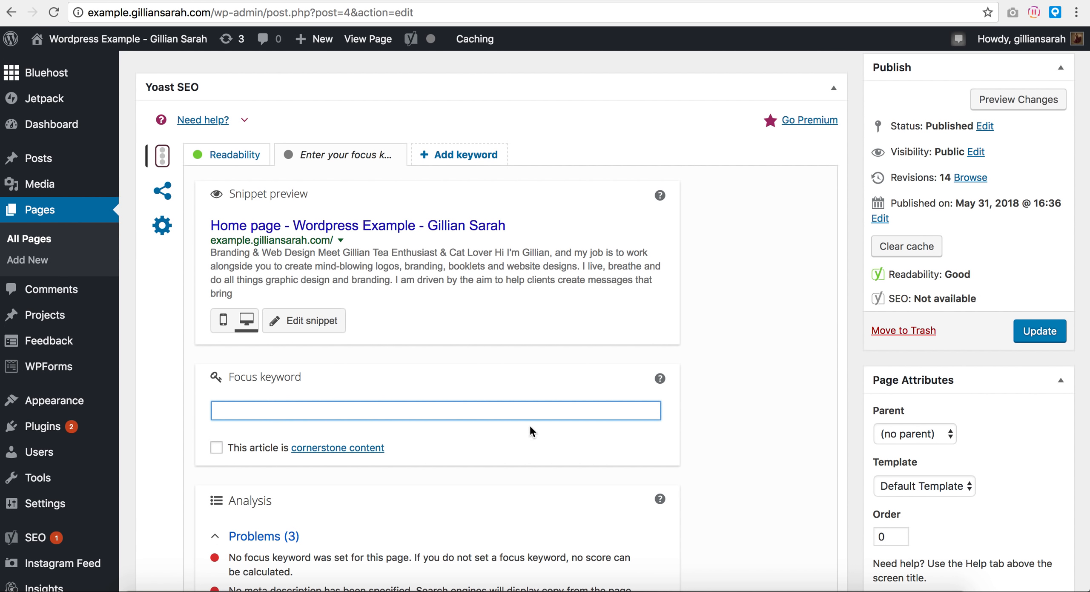
pyautogui.scroll(-3, 530, 426)
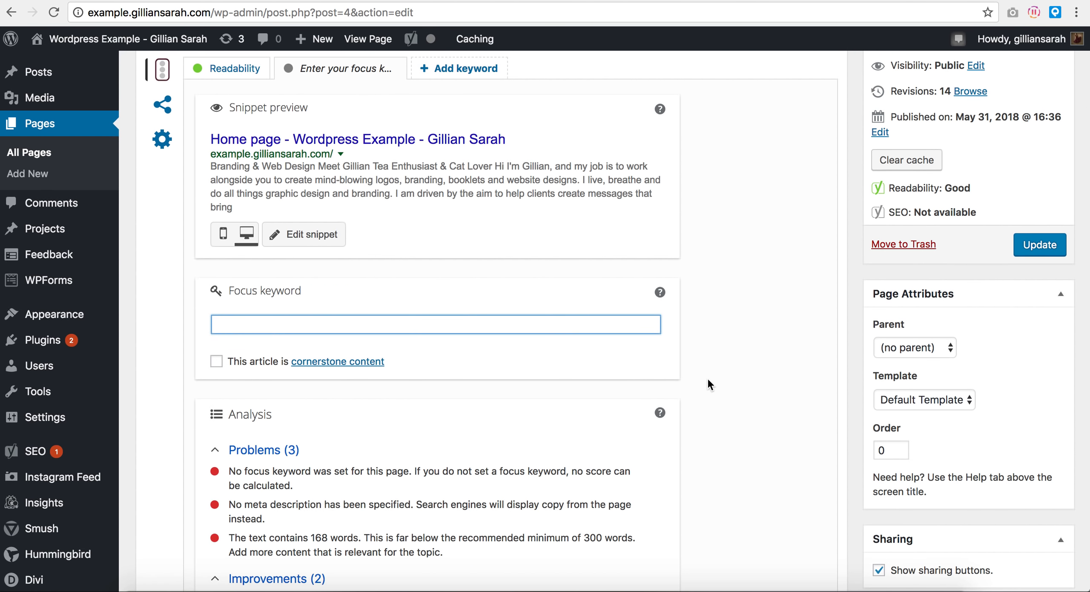
pyautogui.scroll(-6, 707, 379)
pyautogui.scroll(8, 706, 377)
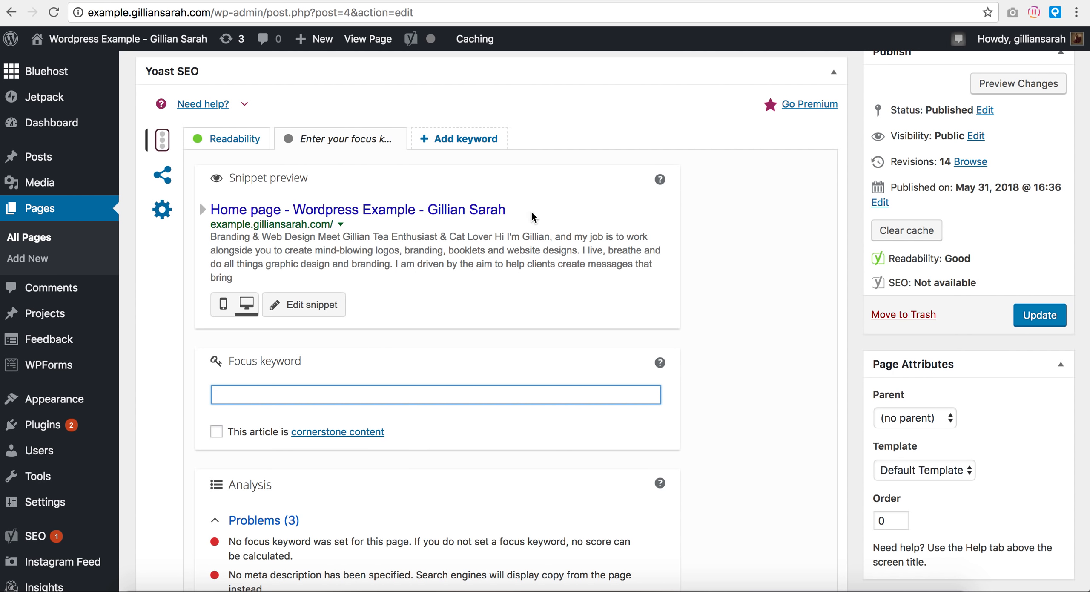
# Set the Home page's SEO title to "Home Page - Basic Wordpress Set-up Instructions - " followed by the site owner's name
pyautogui.click(486, 212)
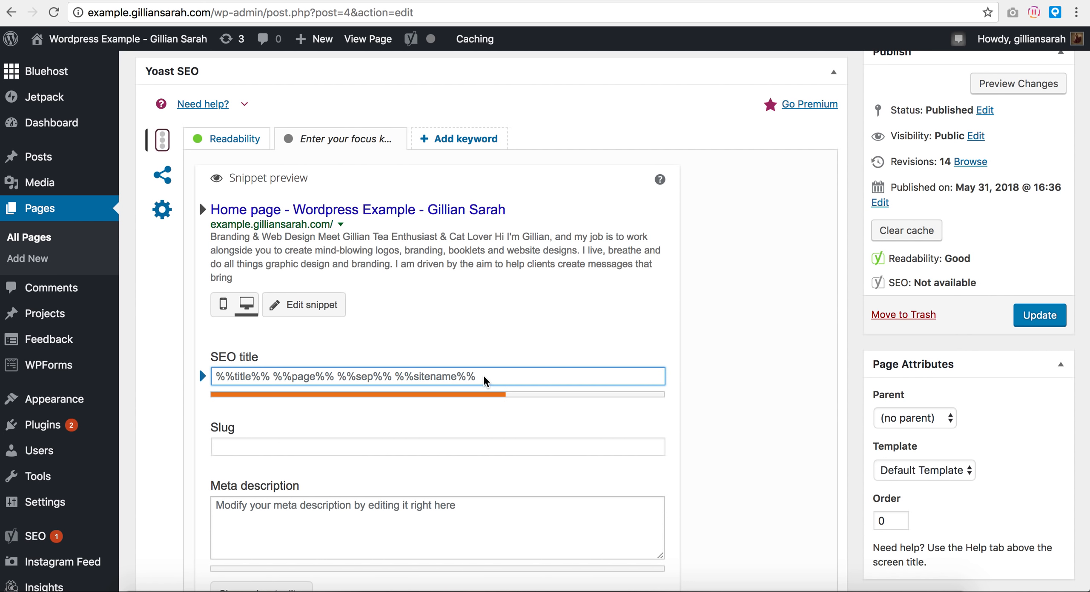
pyautogui.write('Home P')
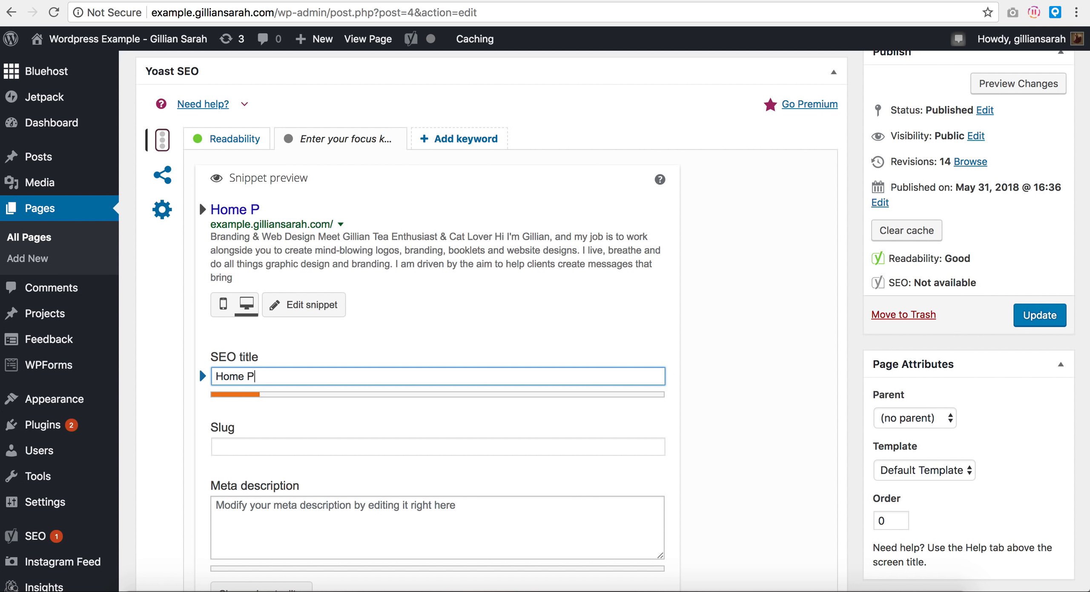
pyautogui.write('age - Basic W')
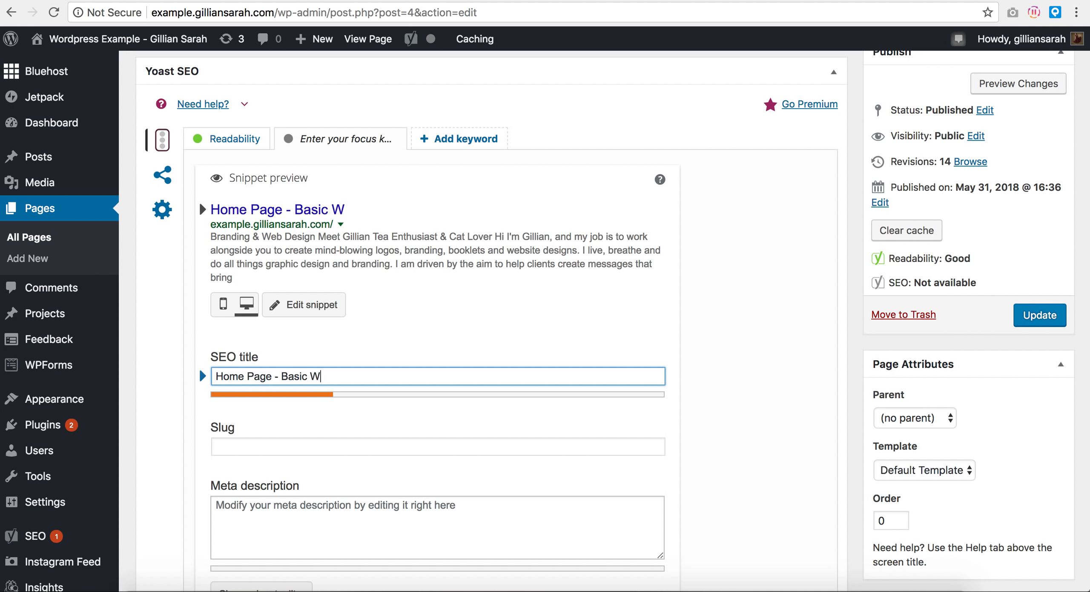
pyautogui.write('ordpress S')
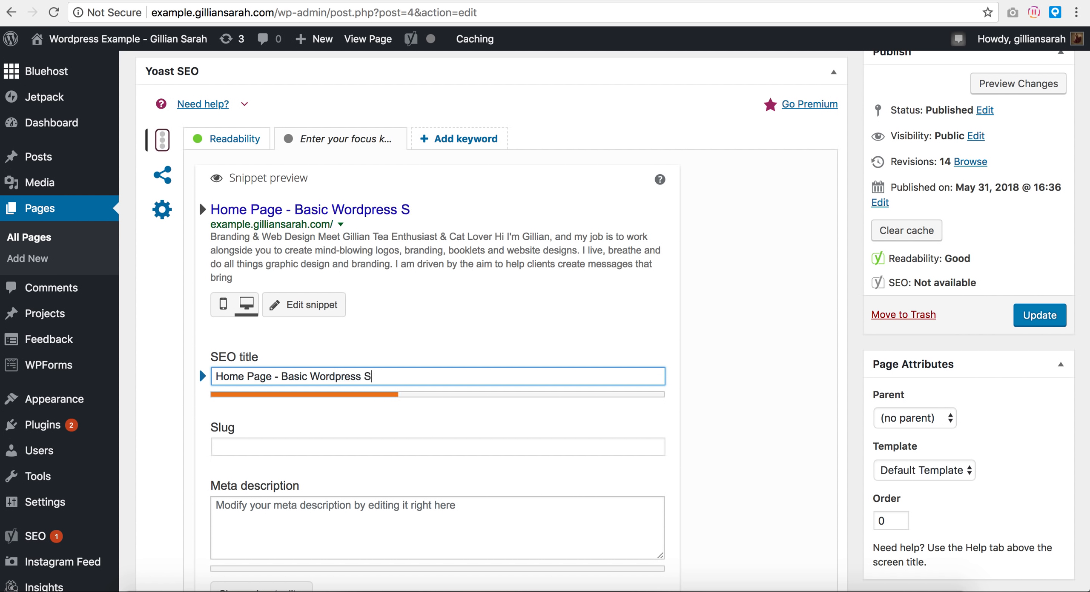
pyautogui.write('et-up')
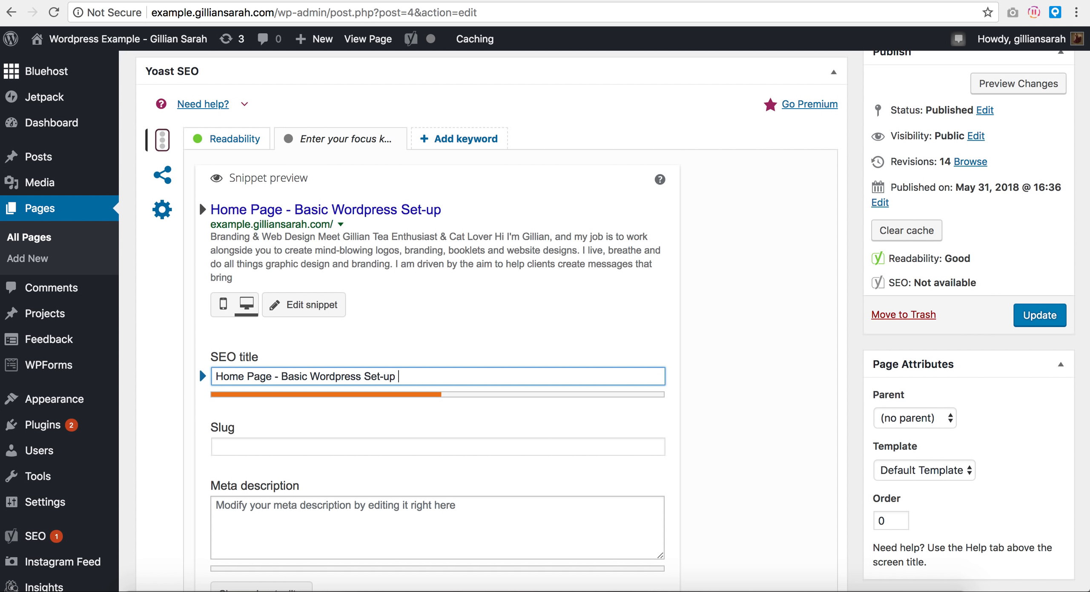
pyautogui.write(' Instruc')
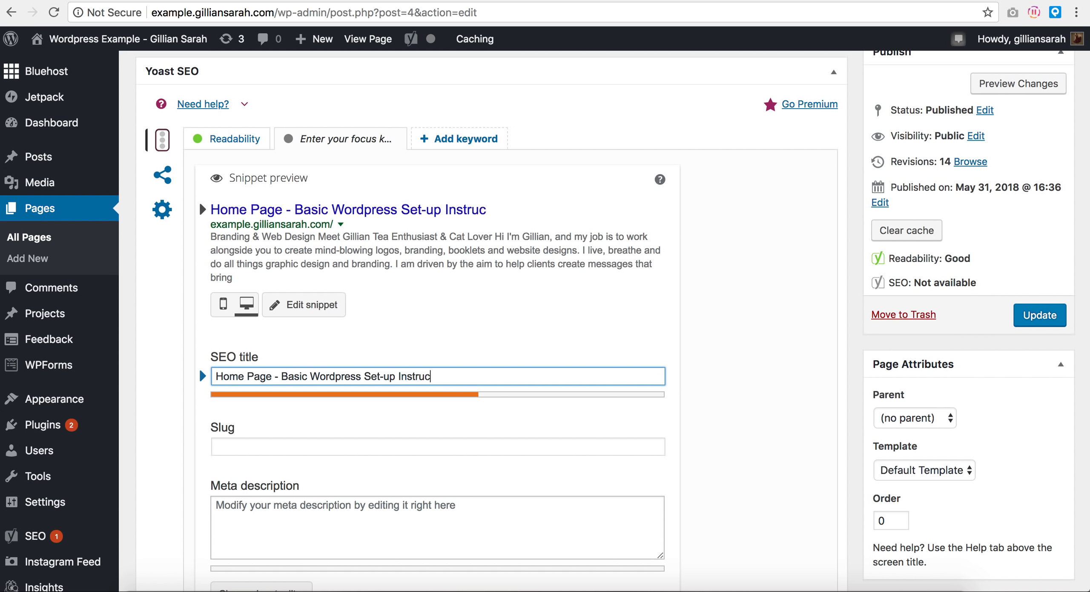
pyautogui.write('tions -Gil')
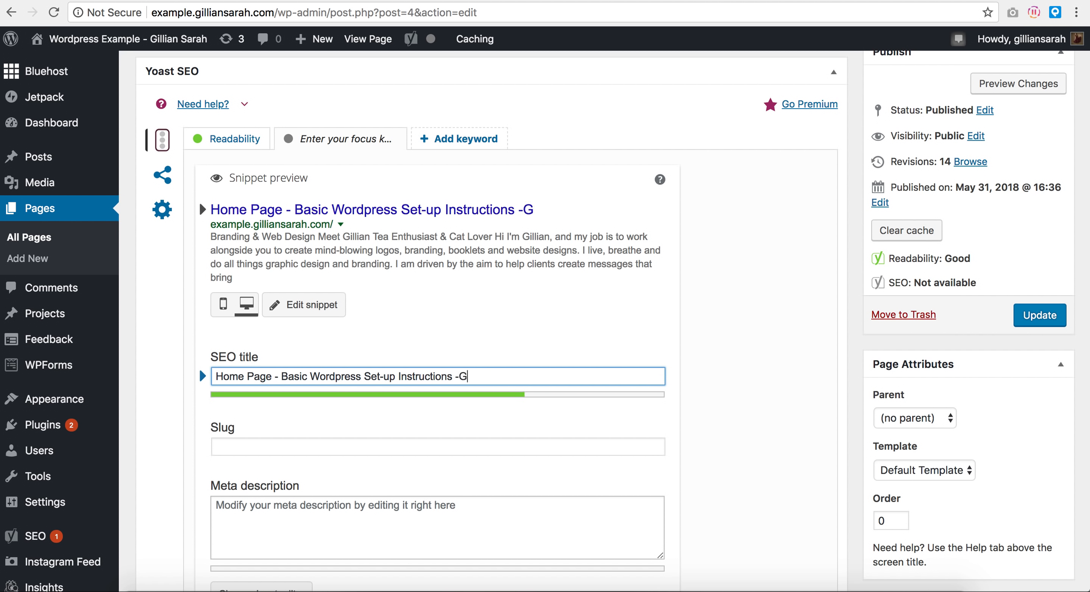
pyautogui.press('BackSpace')
pyautogui.press('BackSpace')
pyautogui.press('BackSpace')
pyautogui.write('Gillian Sarah')
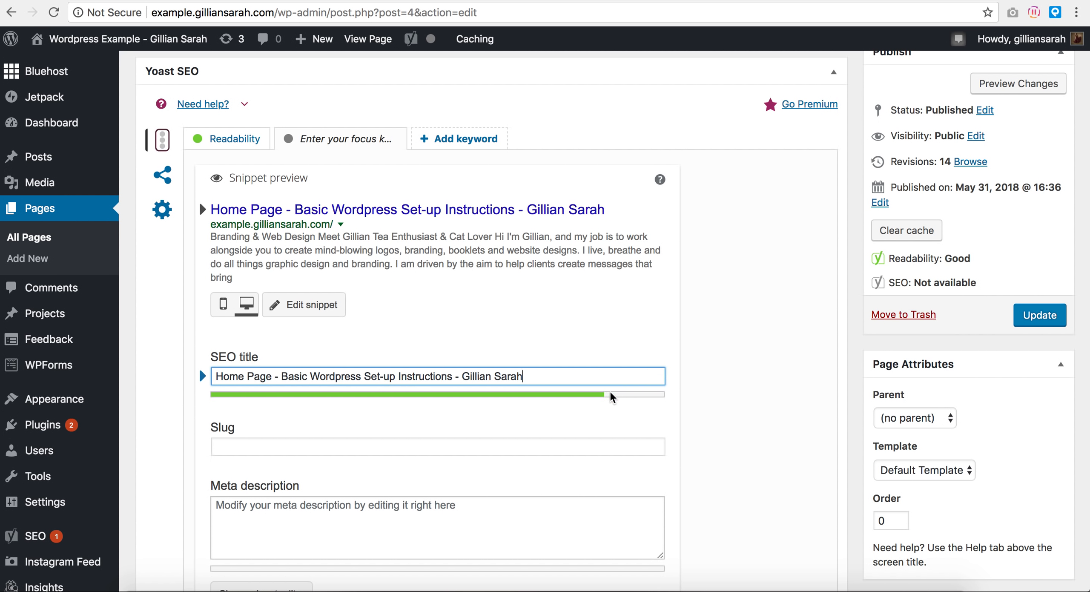
# Append filler text to the SEO title to test its length limit, and restore the title's ending with the site owner's name
pyautogui.write('kjansdknjkasnd')
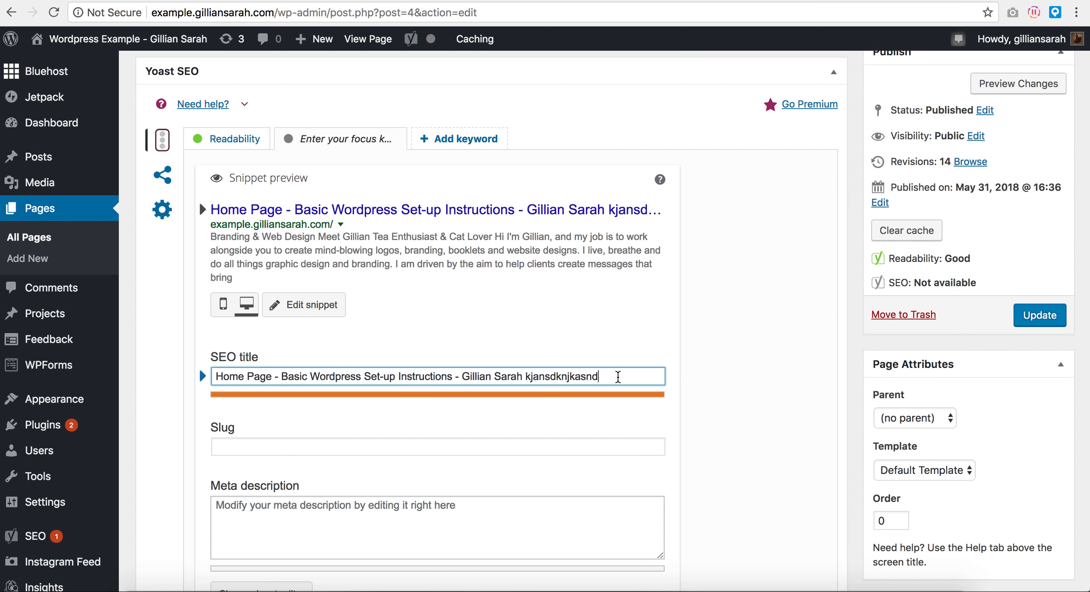
pyautogui.click(702, 319)
pyautogui.click(638, 375)
pyautogui.moveTo(596, 374); pyautogui.dragTo(471, 375)
pyautogui.press('BackSpace')
pyautogui.click(556, 377)
pyautogui.moveTo(581, 376); pyautogui.dragTo(448, 376)
pyautogui.press('BackSpace')
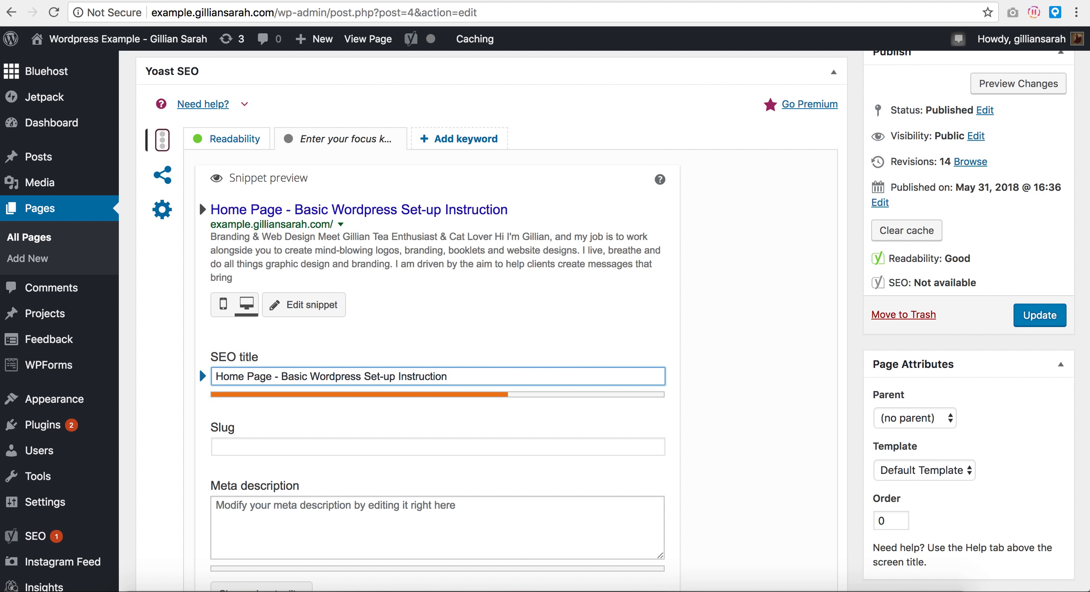
pyautogui.write('s - Gi')
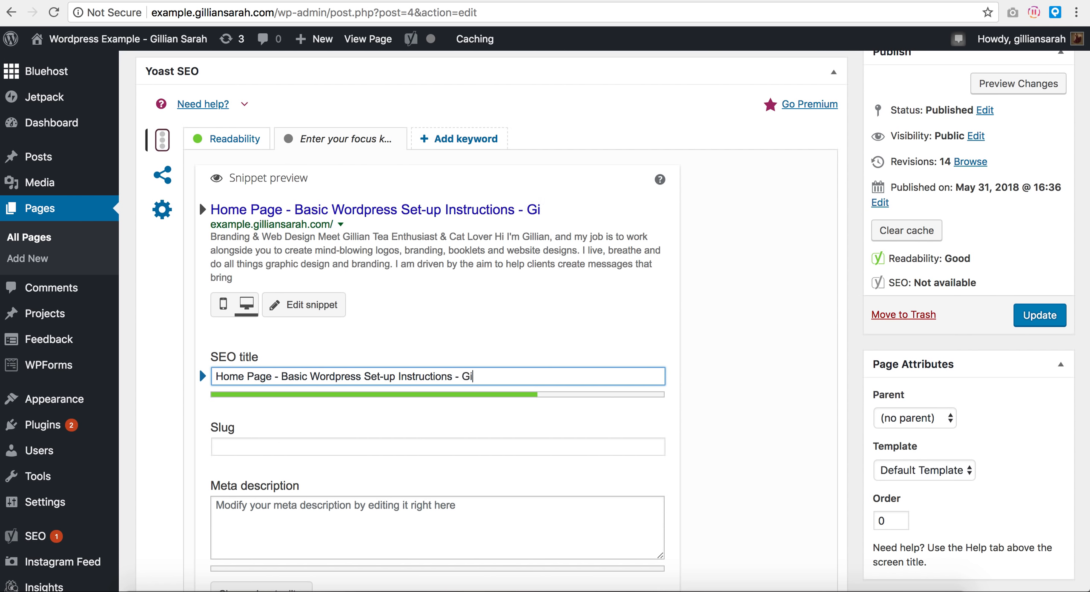
pyautogui.write('lliansSarah')
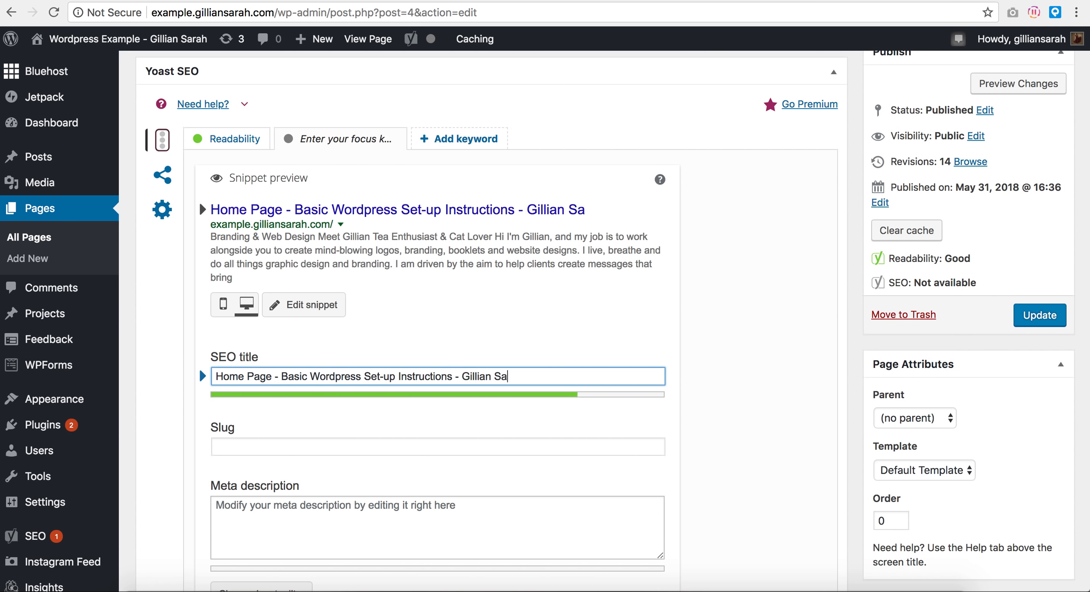
# Set the Home page's focus keyword to "Basic Wordpress Set-up"
pyautogui.scroll(-2, 588, 327)
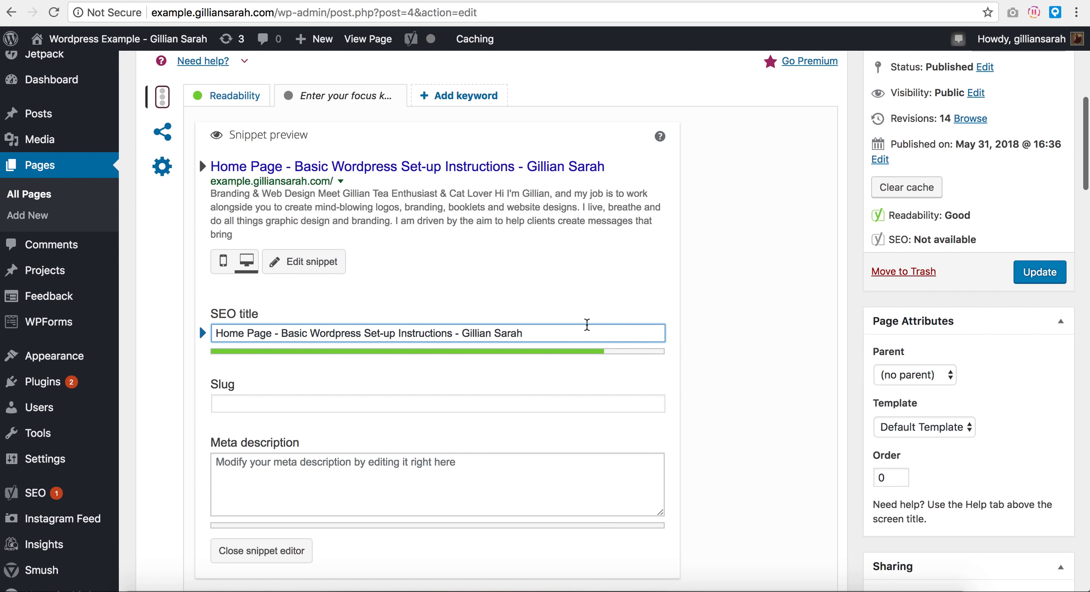
pyautogui.click(469, 476)
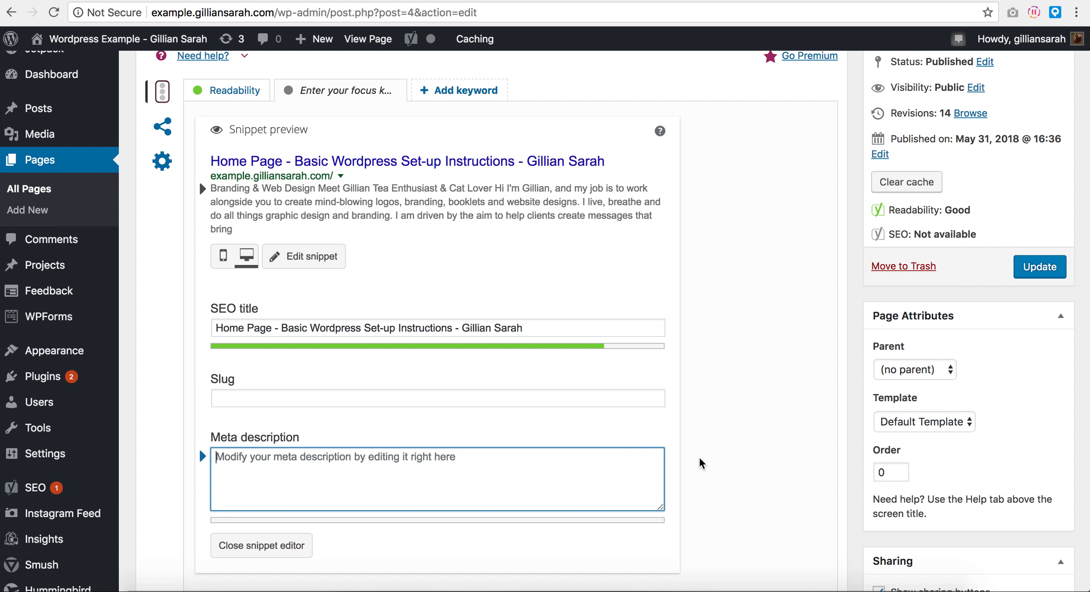
pyautogui.scroll(-5, 701, 463)
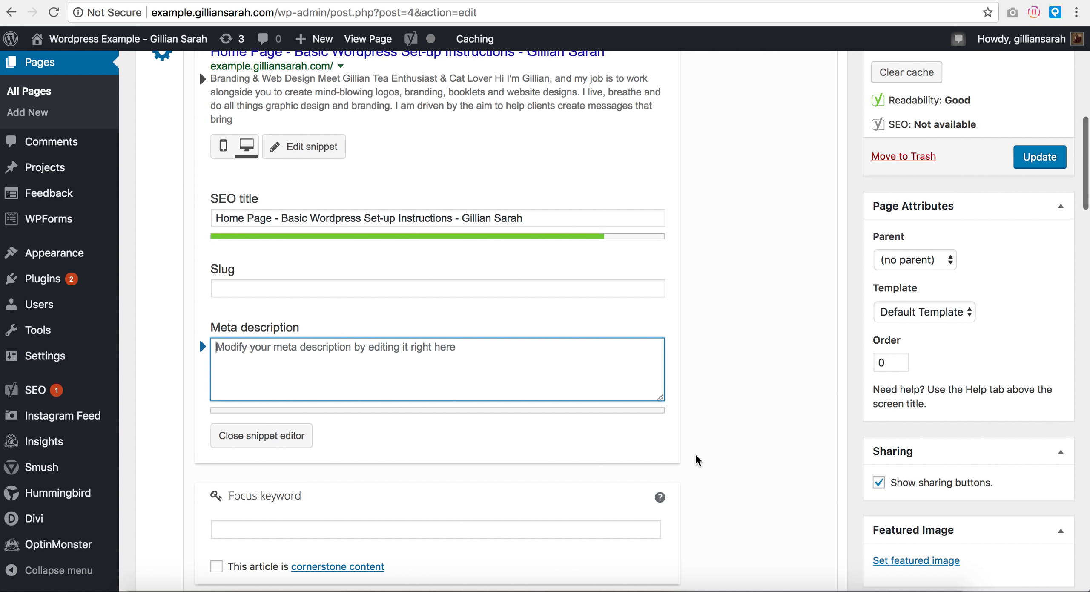
pyautogui.click(374, 529)
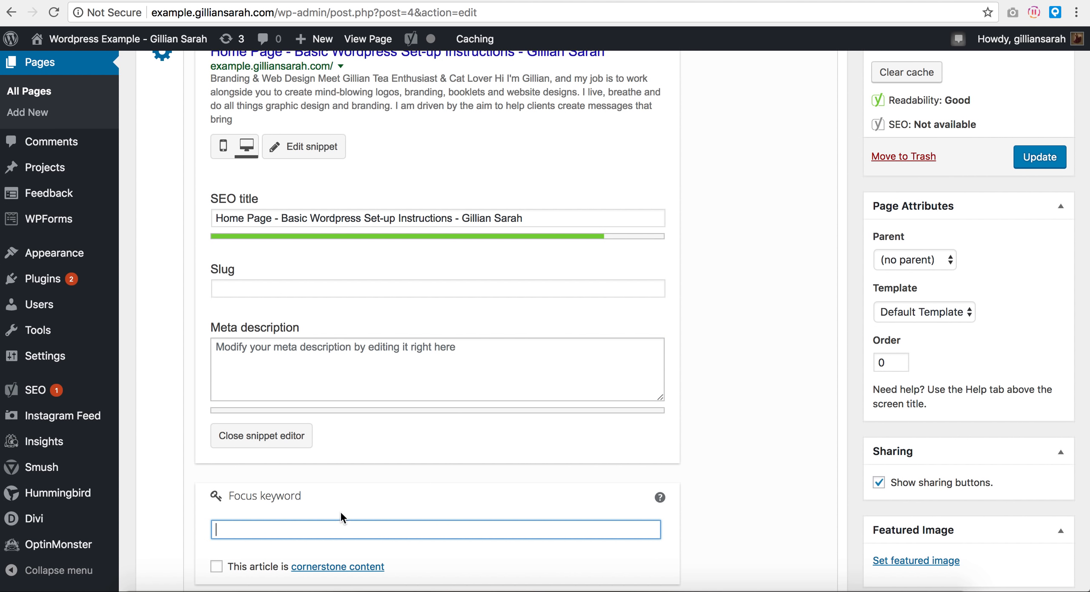
pyautogui.write('Basic Wordpress')
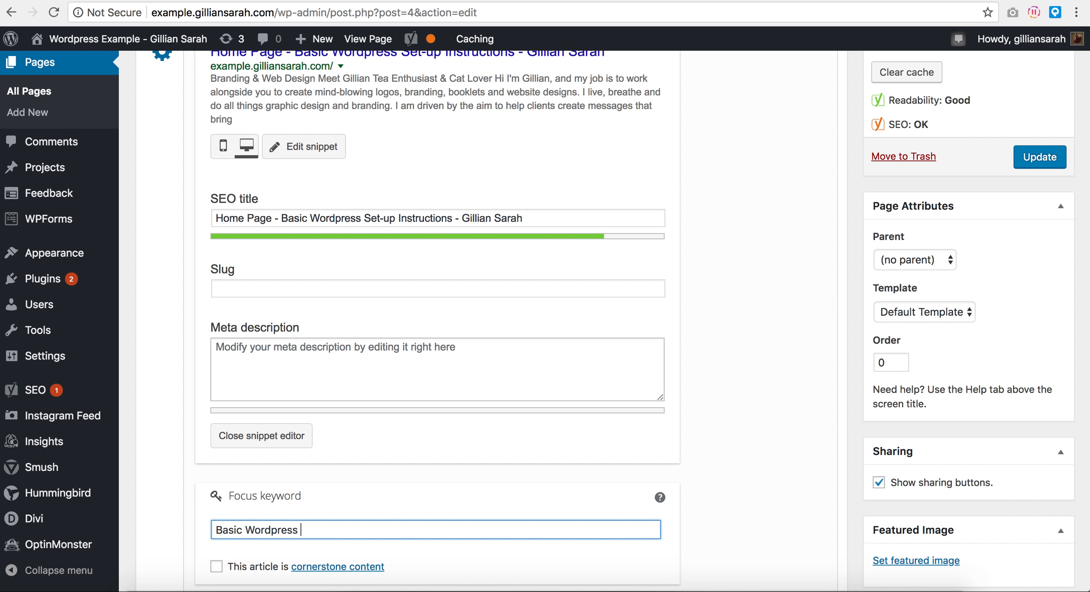
pyautogui.write(' Set-up')
pyautogui.click(712, 472)
# Examine the problems in the SEO analysis concerning keyword placement, keyword density, text length and the SEO title
pyautogui.scroll(-5, 711, 474)
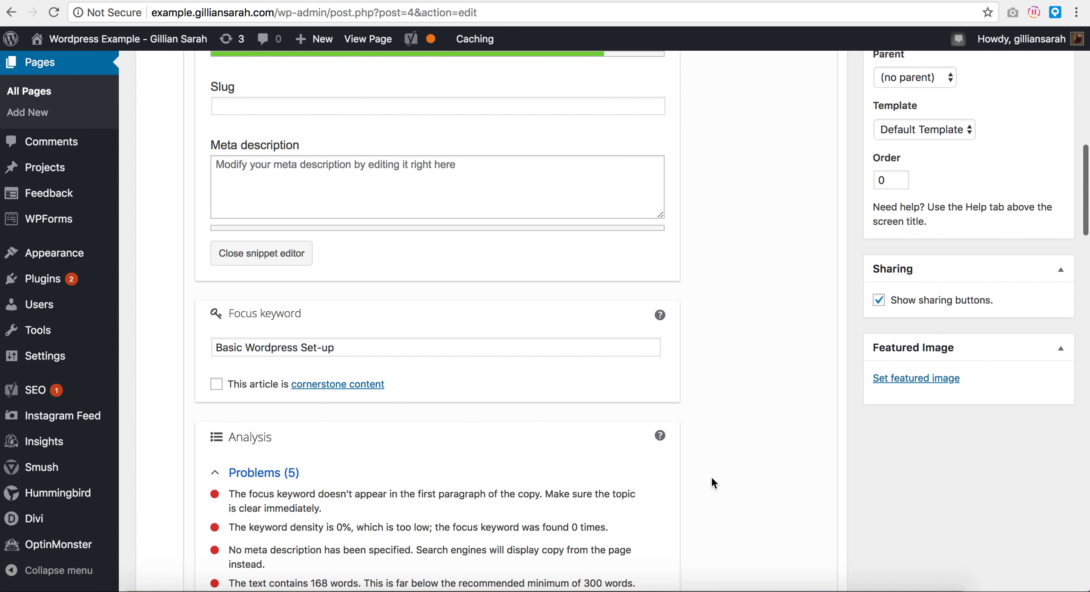
pyautogui.scroll(-6, 711, 478)
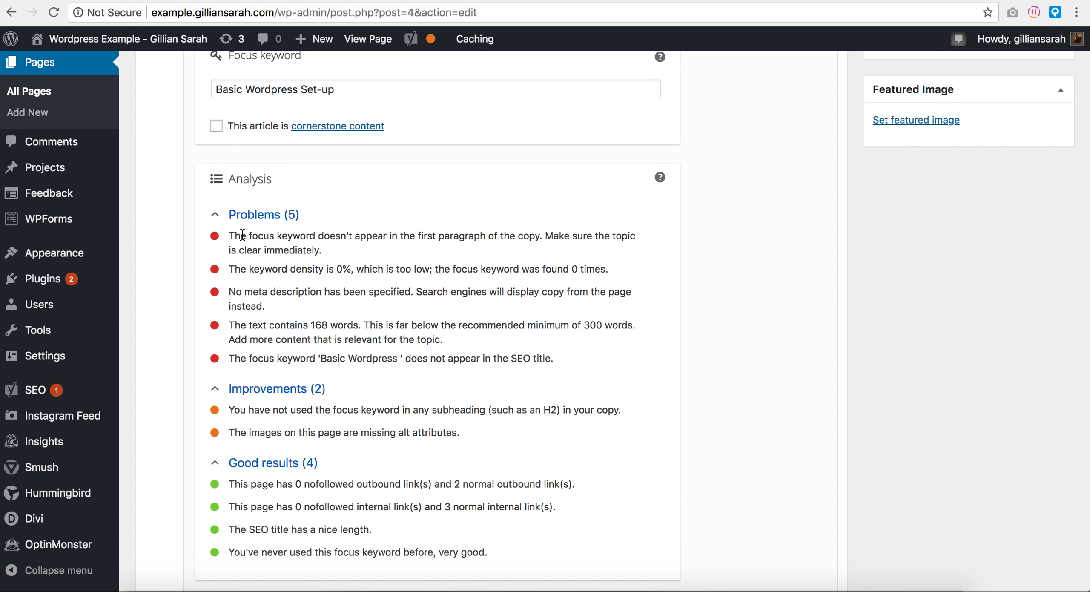
pyautogui.moveTo(230, 236); pyautogui.dragTo(337, 247)
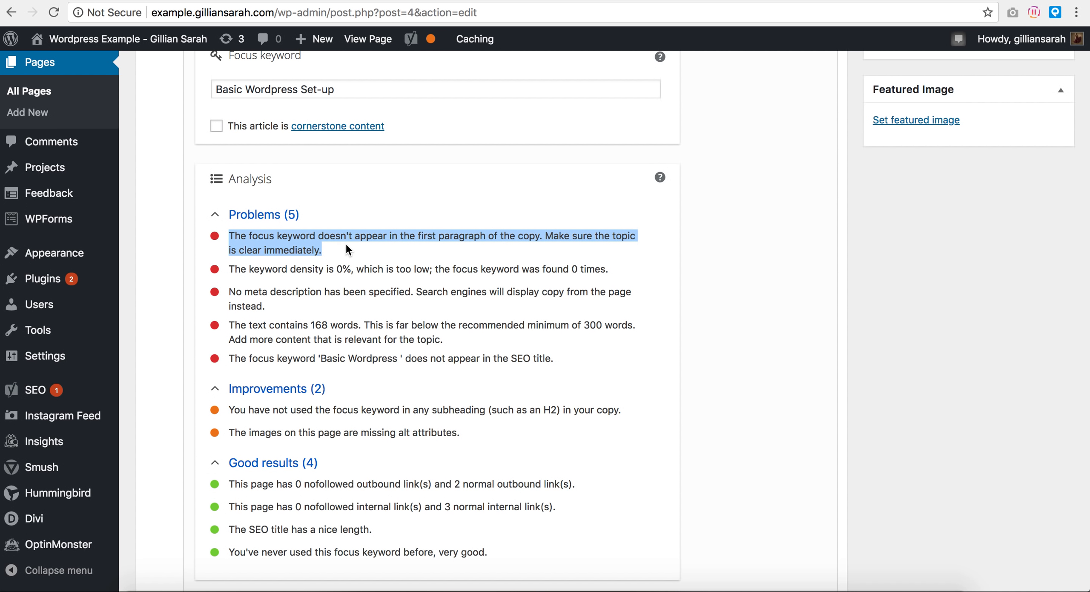
pyautogui.click(343, 251)
pyautogui.moveTo(226, 268); pyautogui.dragTo(613, 273)
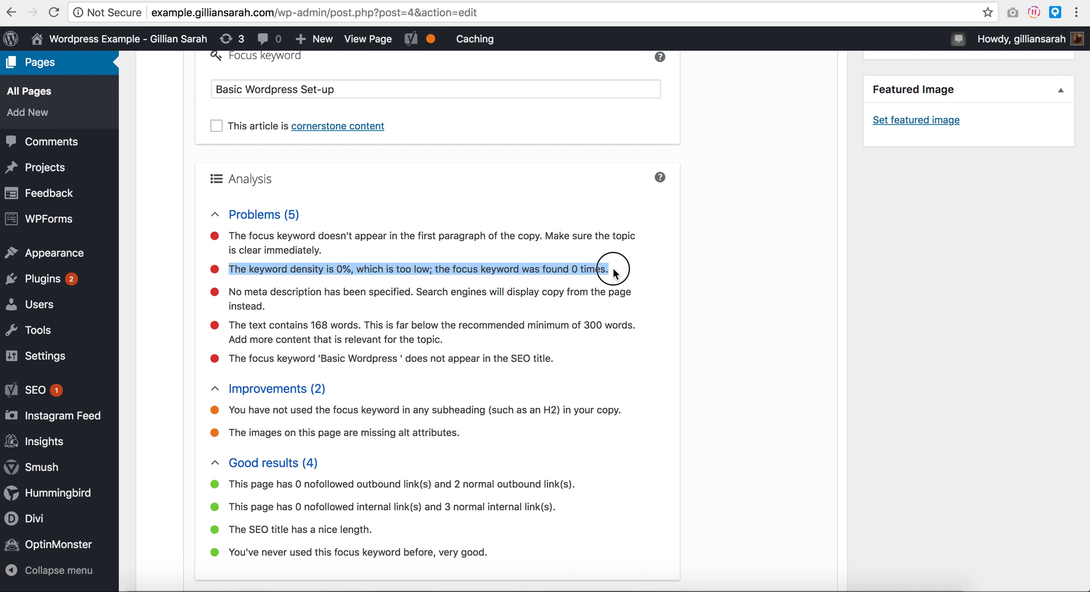
pyautogui.click(613, 270)
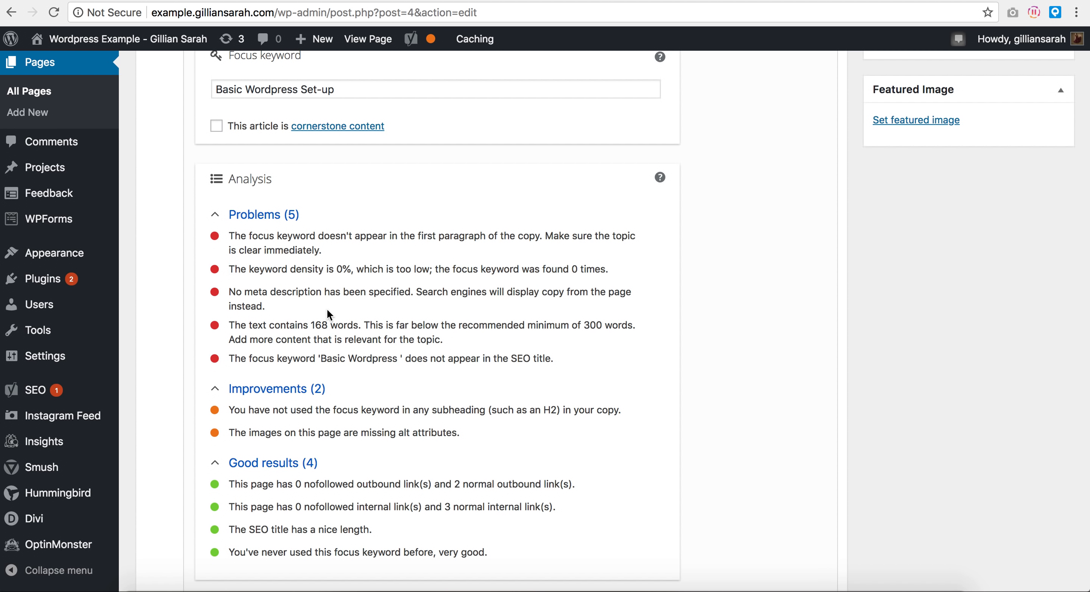
pyautogui.moveTo(445, 340); pyautogui.dragTo(230, 326)
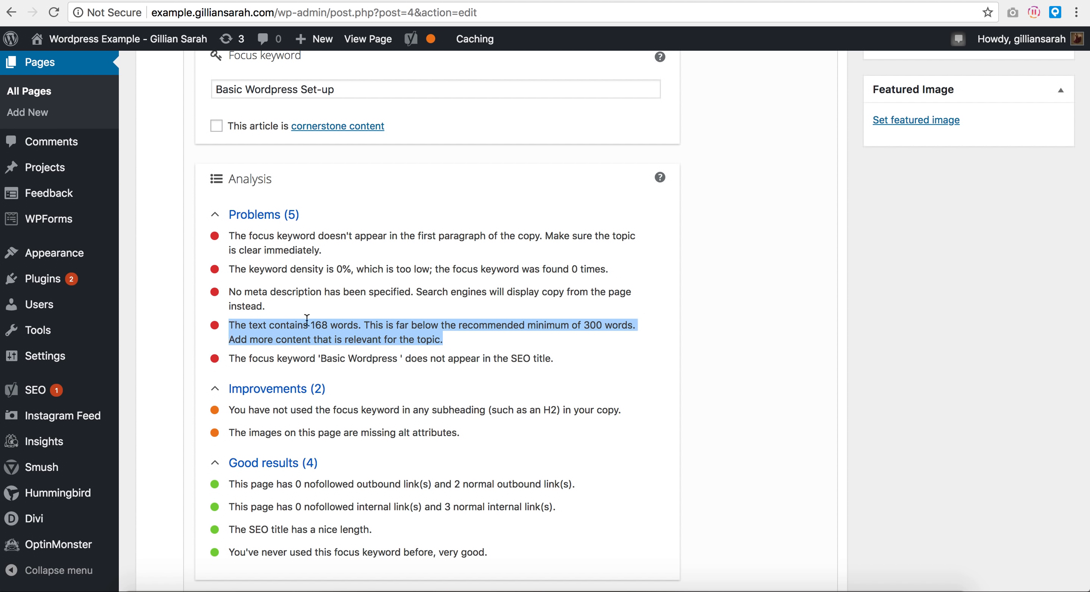
pyautogui.click(602, 326)
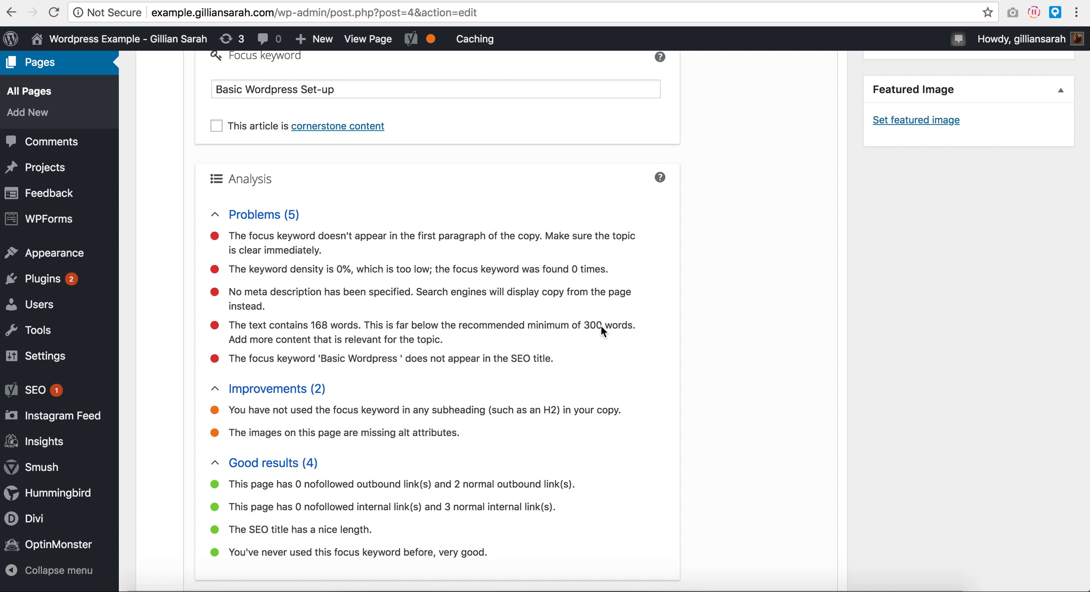
pyautogui.moveTo(396, 359); pyautogui.dragTo(332, 355)
pyautogui.click(408, 352)
# Return to the snippet editor and open the Home page's meta description for editing
pyautogui.scroll(1, 455, 349)
pyautogui.scroll(10, 455, 345)
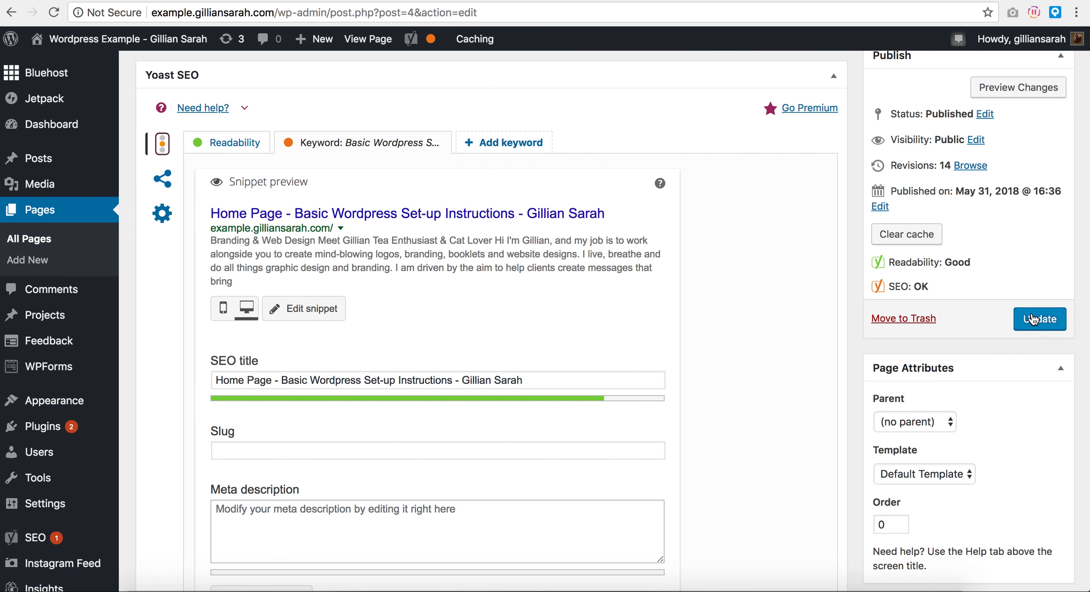
pyautogui.scroll(-3, 693, 319)
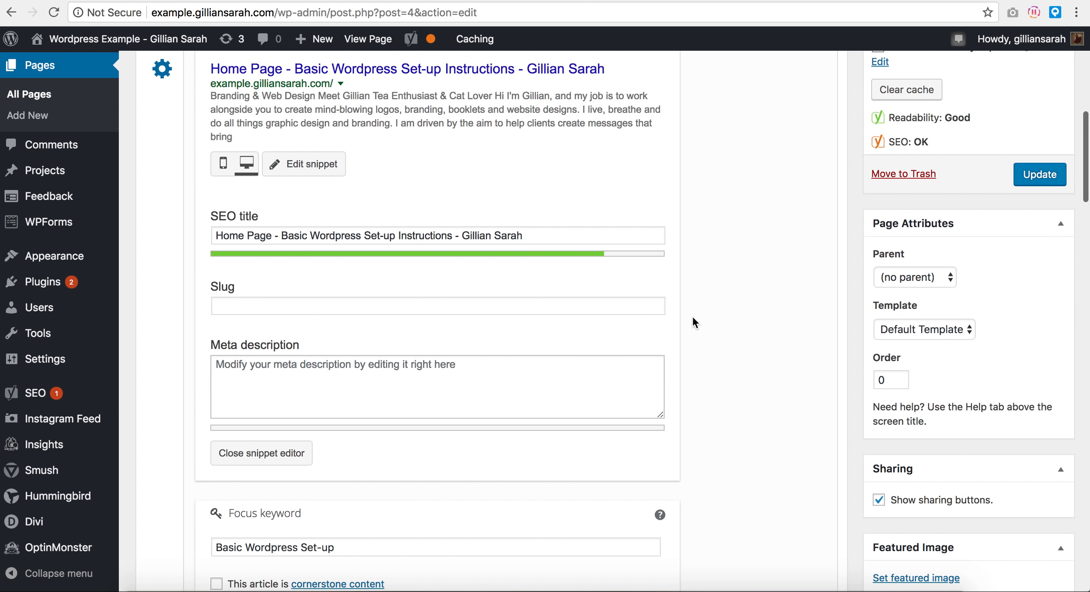
pyautogui.click(576, 404)
pyautogui.scroll(1, 724, 387)
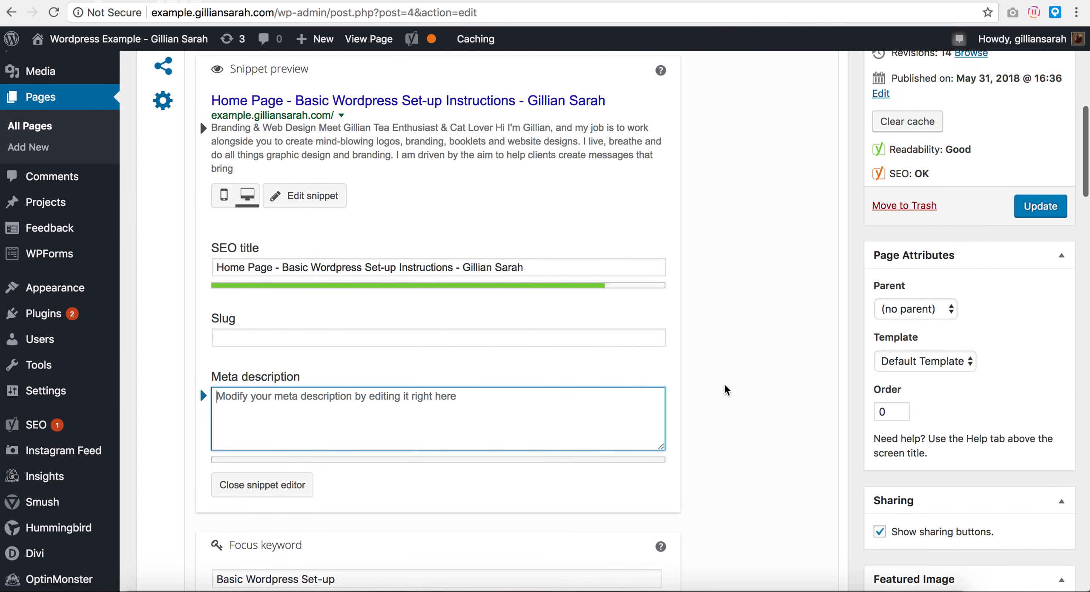
pyautogui.scroll(1, 727, 390)
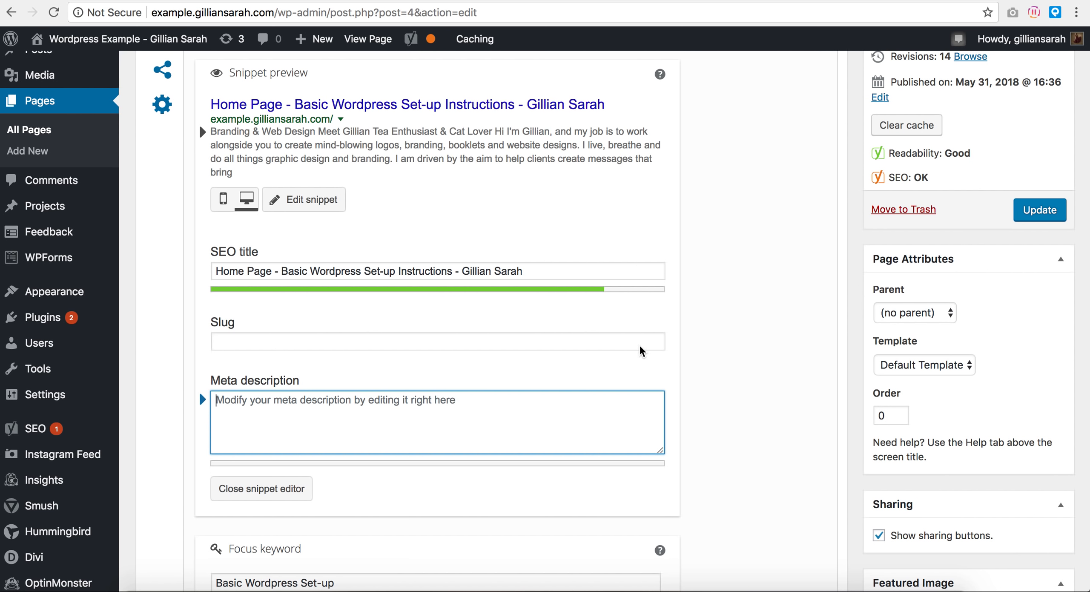
# Begin the Home page's meta description with "Basic Wordpress Set-up example of a website created by" followed by the site owner's name
pyautogui.write('Basic Wo')
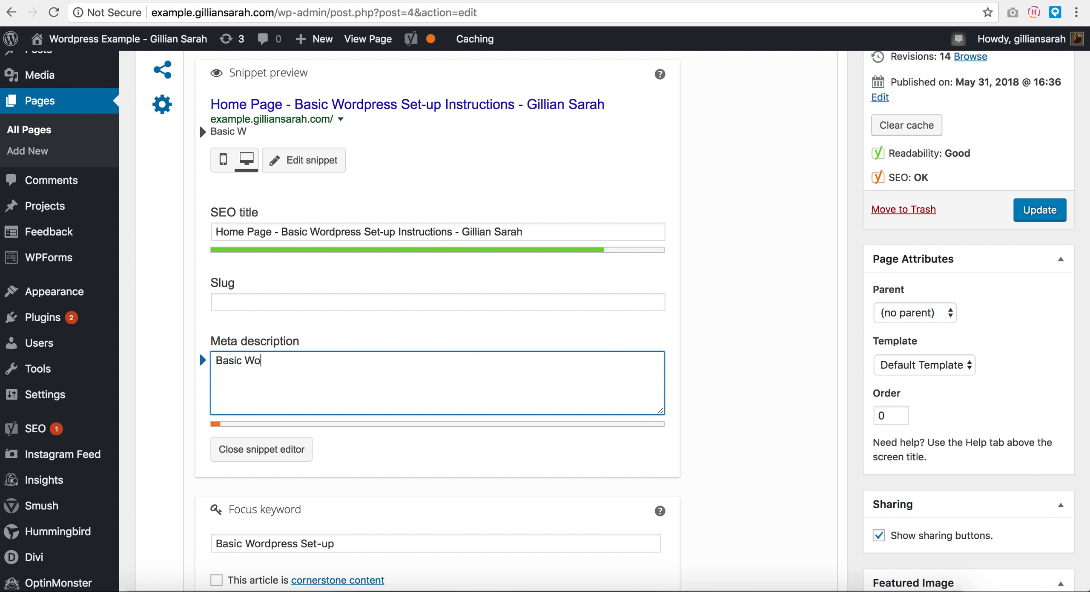
pyautogui.write('rdpress Se')
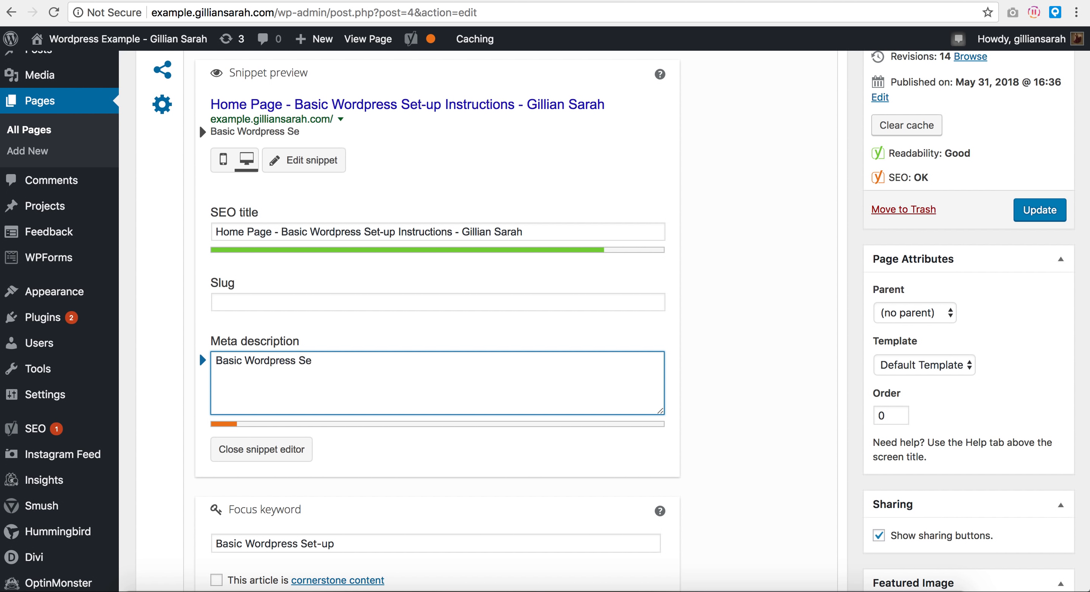
pyautogui.write('t-up examplo')
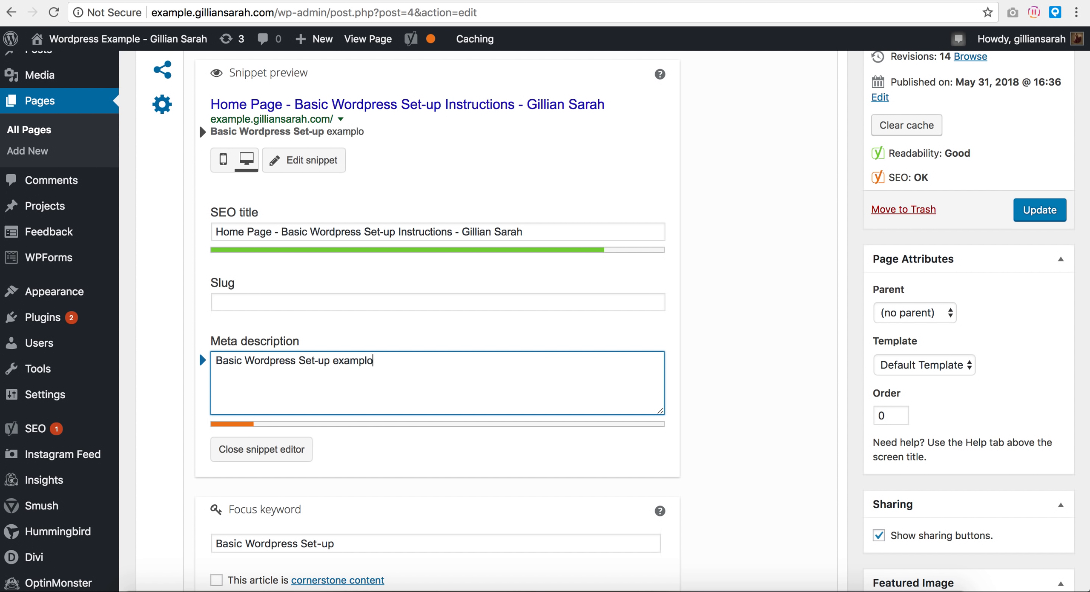
pyautogui.press('BackSpace')
pyautogui.write('e of a website created by Gi')
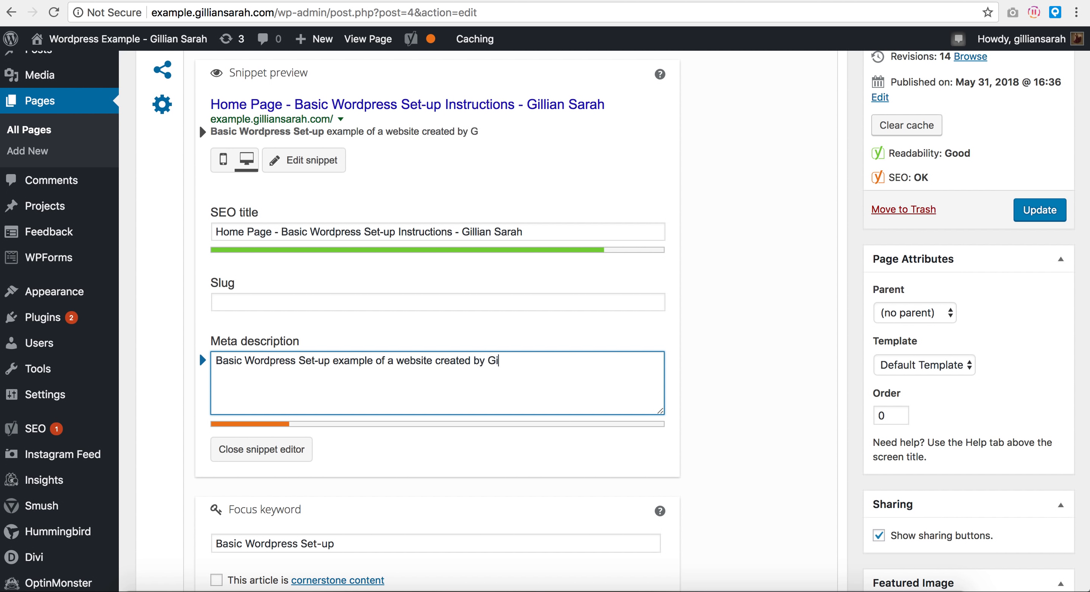
pyautogui.write('llian Sarah. THi')
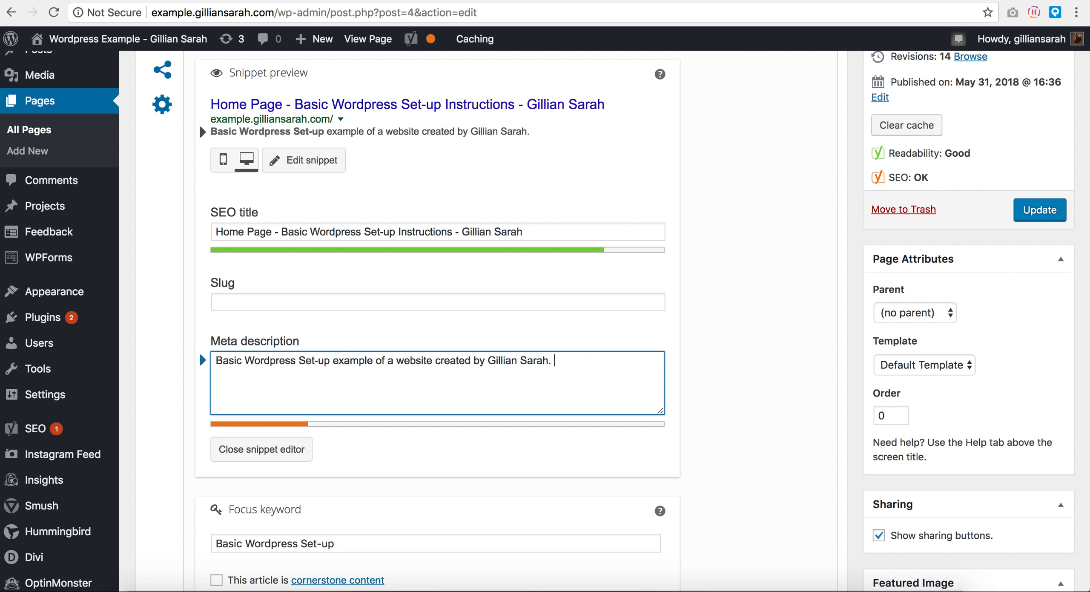
# Continue the meta description with "This website is an excellent example of how to set-up a basic Wordpress"
pyautogui.press('BackSpace')
pyautogui.write('his website is ')
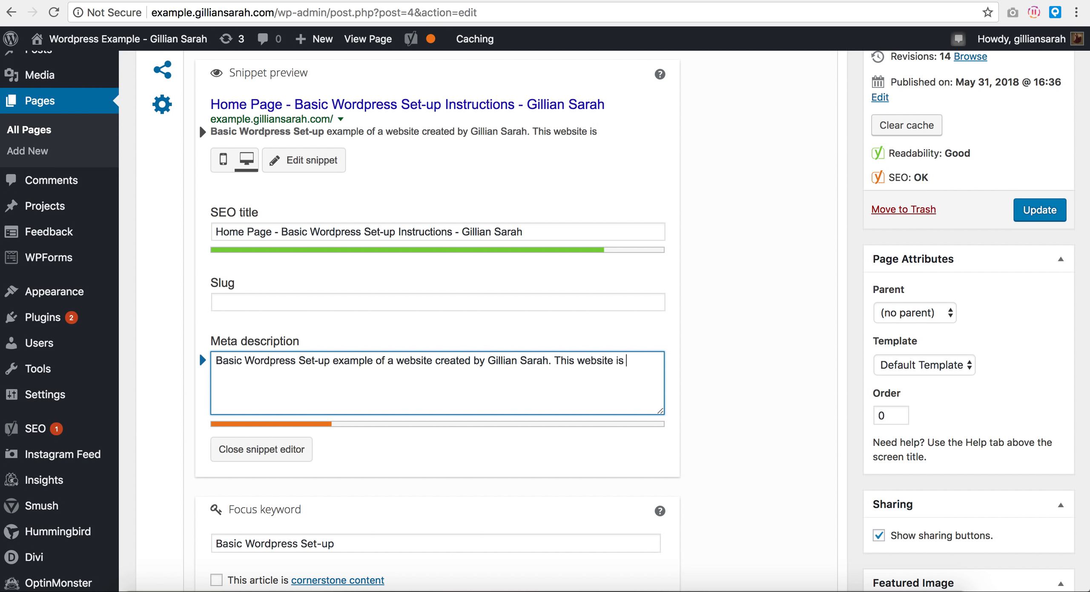
pyautogui.write('an excellent exmp')
pyautogui.write('la')
pyautogui.press('BackSpace')
pyautogui.press('BackSpace')
pyautogui.press('BackSpace')
pyautogui.press('BackSpace')
pyautogui.write('ample of')
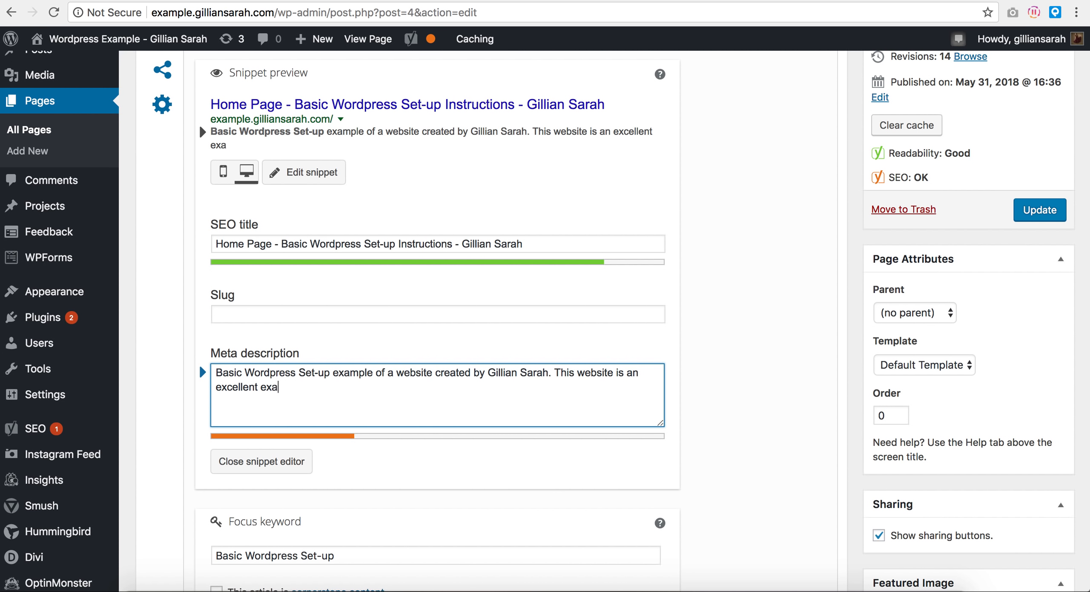
pyautogui.write(' how to ')
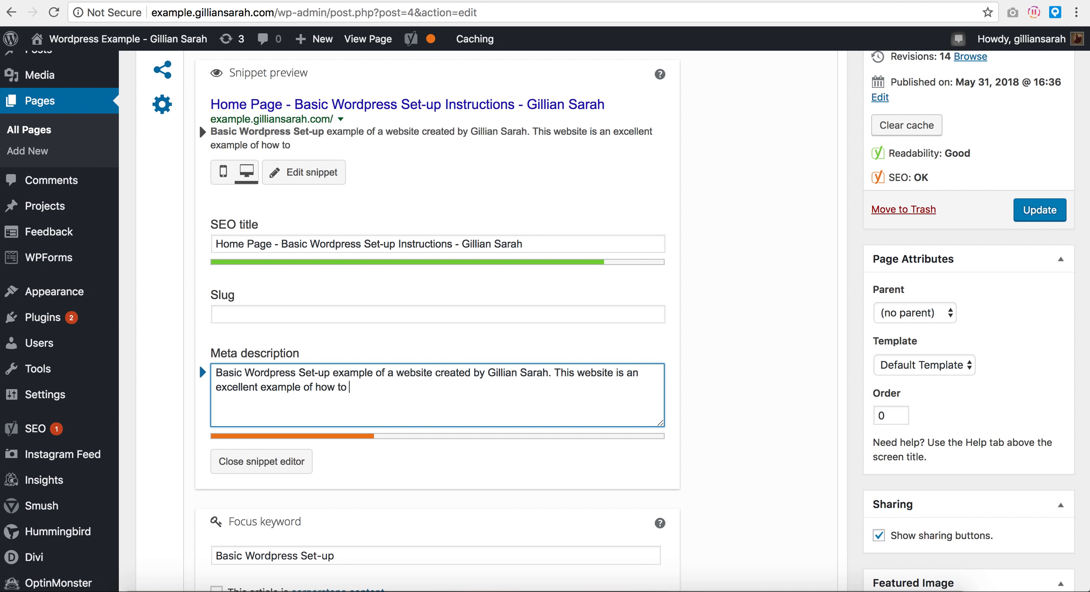
pyautogui.write('set-up ')
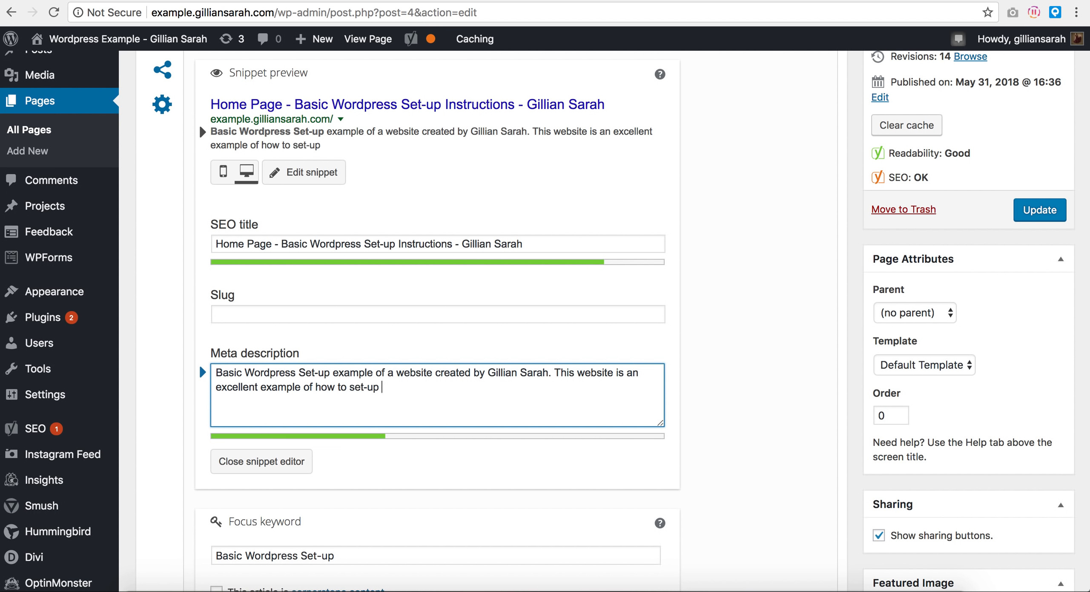
pyautogui.write('a basic Word')
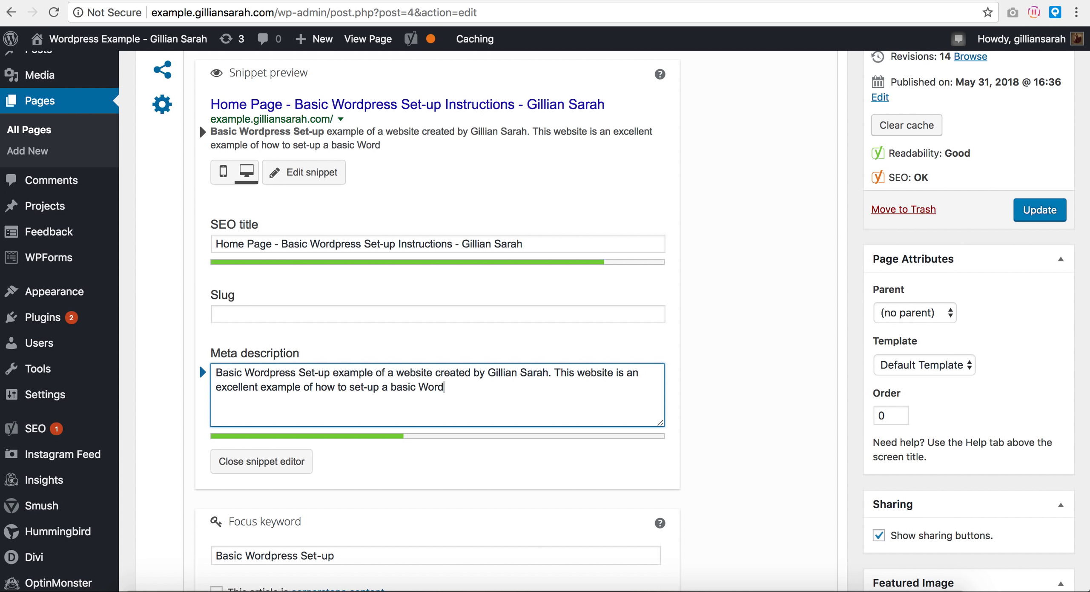
pyautogui.write('press webis')
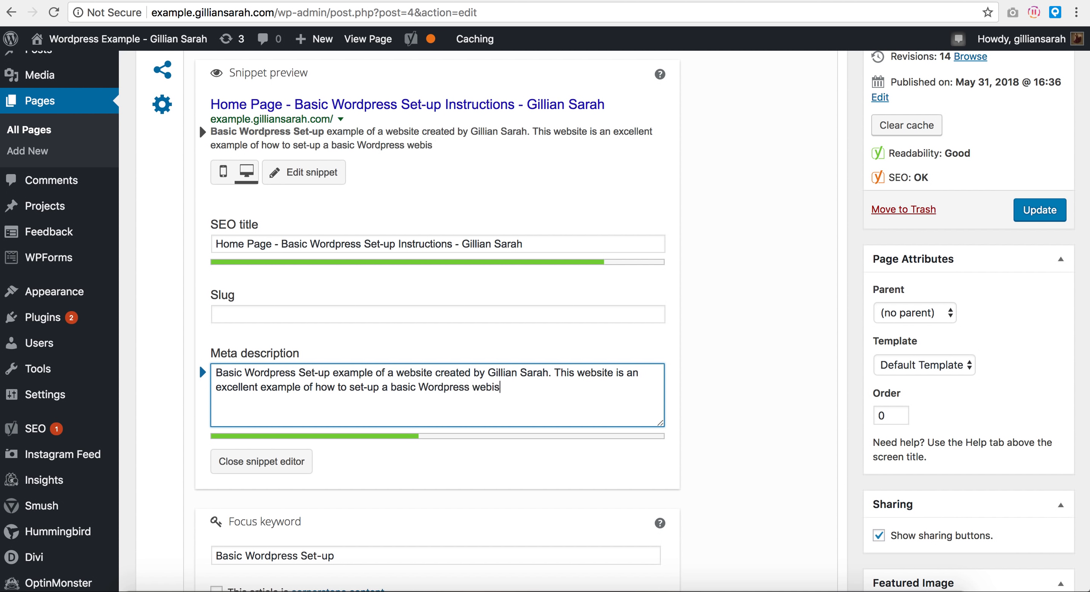
# Finish the meta description with "website all by yourself. Teach yourself the basics of Wordpress!"
pyautogui.press('BackSpace')
pyautogui.press('BackSpace')
pyautogui.write('site all by yourself. Teach yourself the basi')
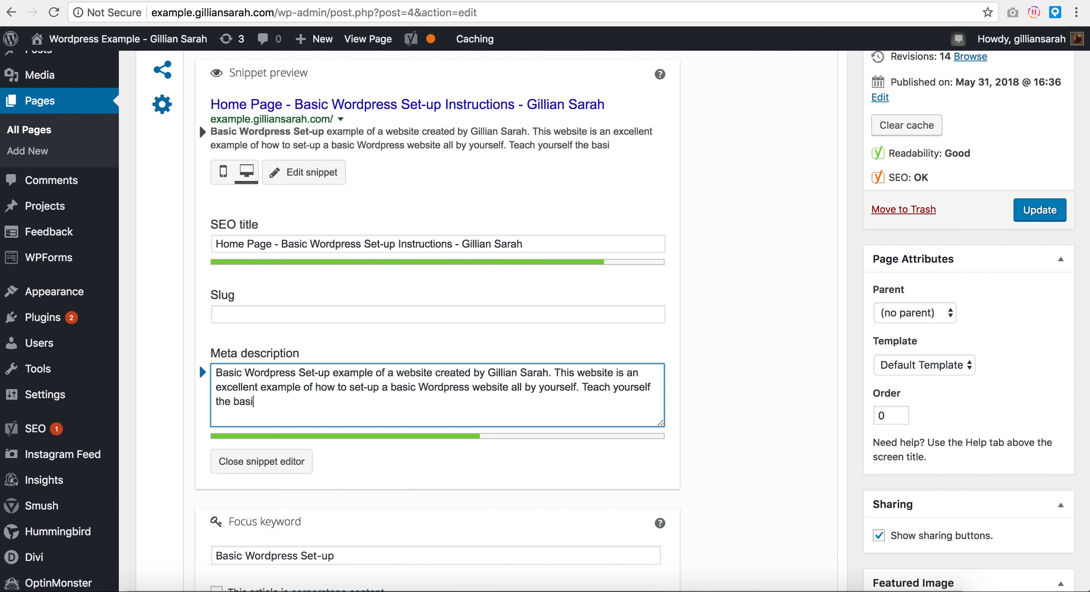
pyautogui.write('cs of Wordpre')
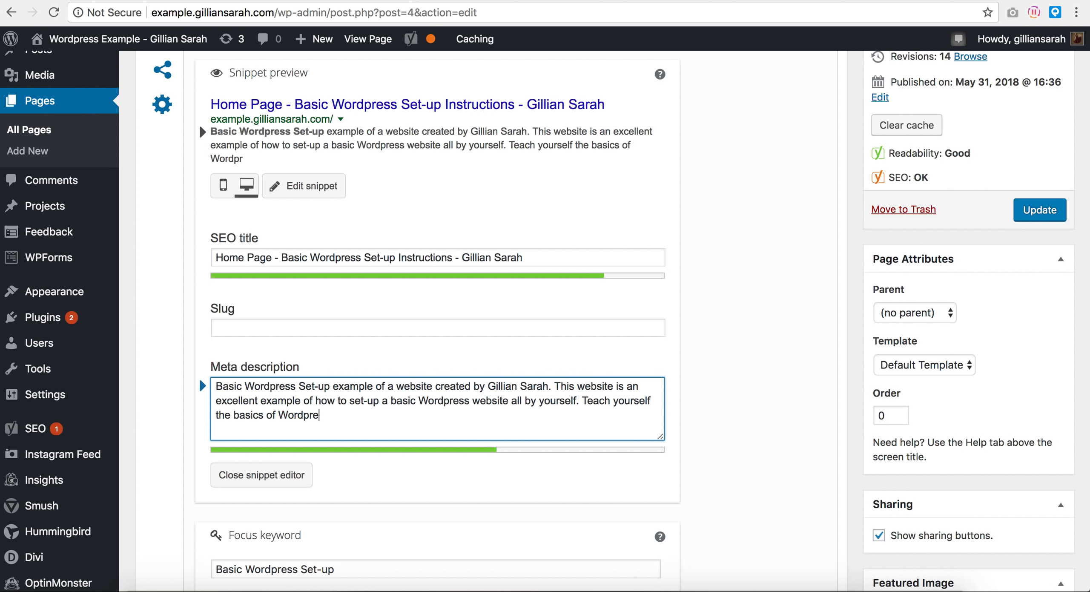
pyautogui.write('ss!')
pyautogui.moveTo(215, 384); pyautogui.dragTo(656, 422)
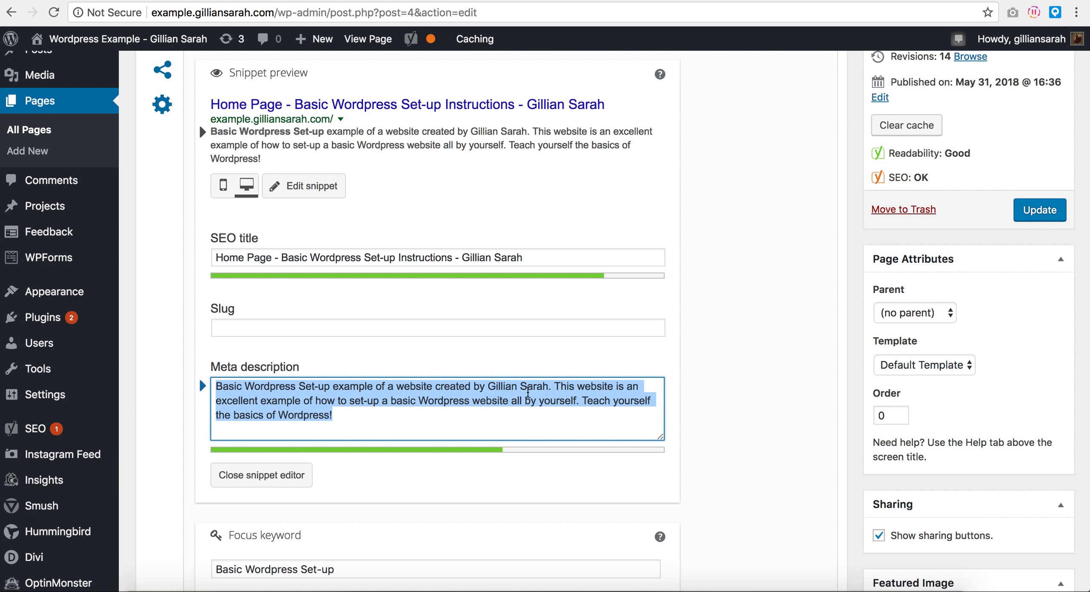
pyautogui.click(692, 378)
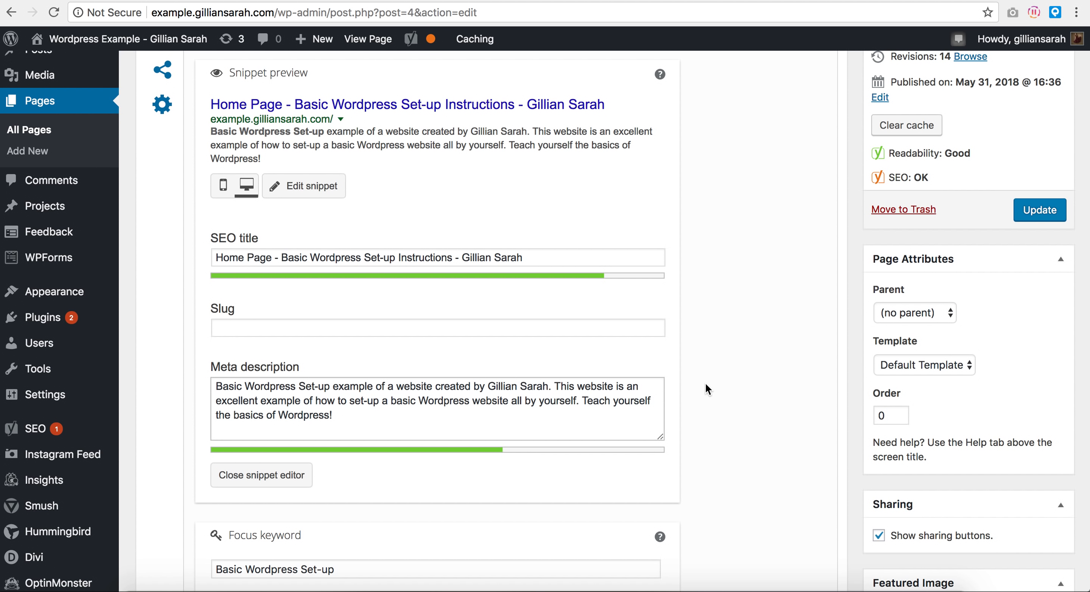
# Check the SEO analysis and update the Home page to save the new meta description
pyautogui.scroll(-10, 705, 382)
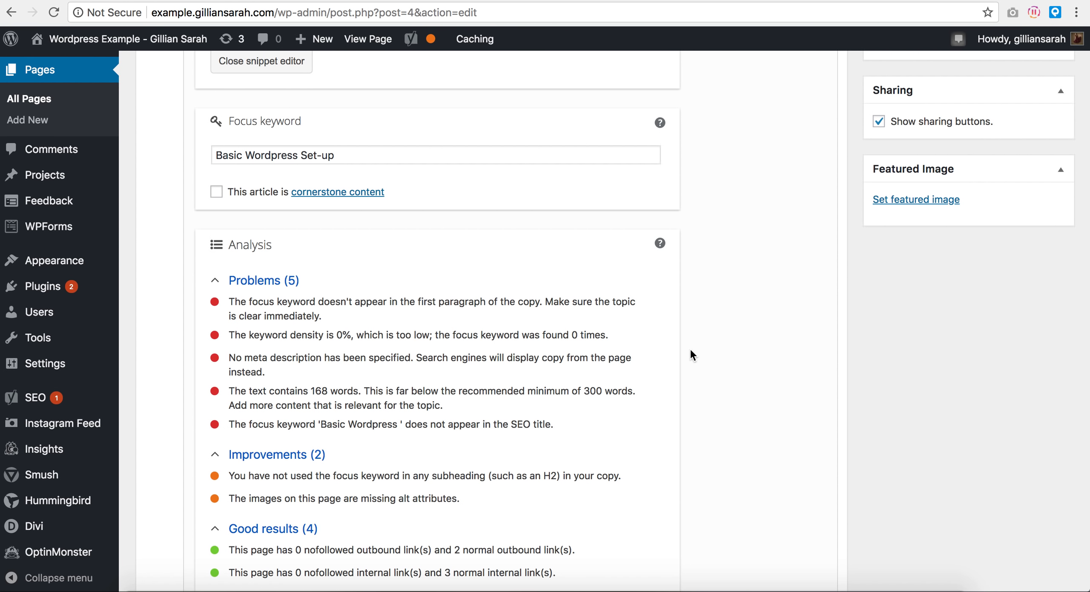
pyautogui.scroll(11, 689, 348)
pyautogui.click(1053, 258)
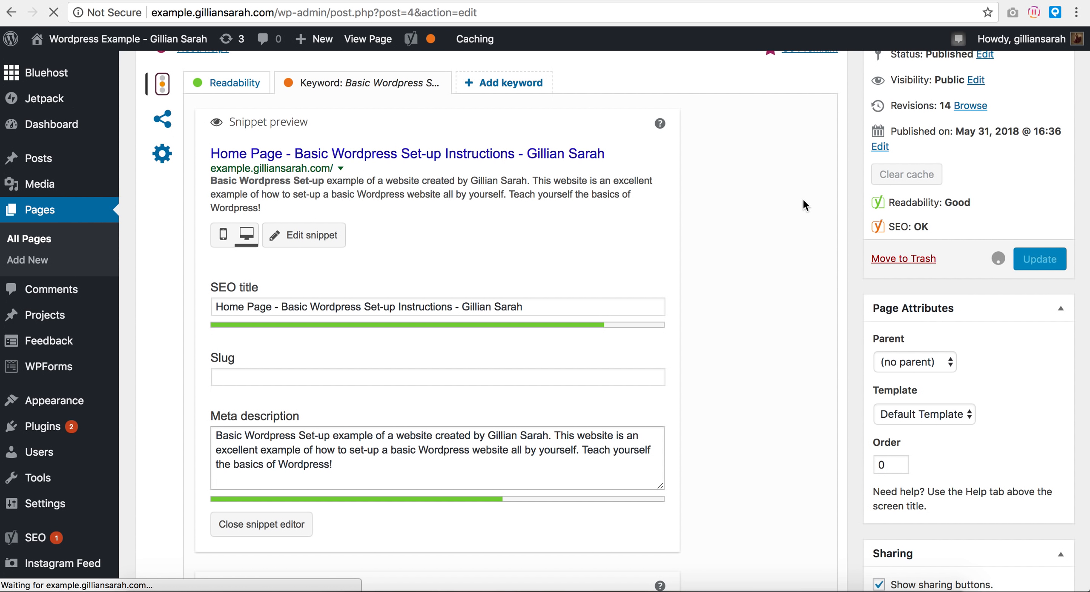
# Examine the remaining problems and improvements in the Home page's refreshed SEO analysis
pyautogui.scroll(-7, 802, 198)
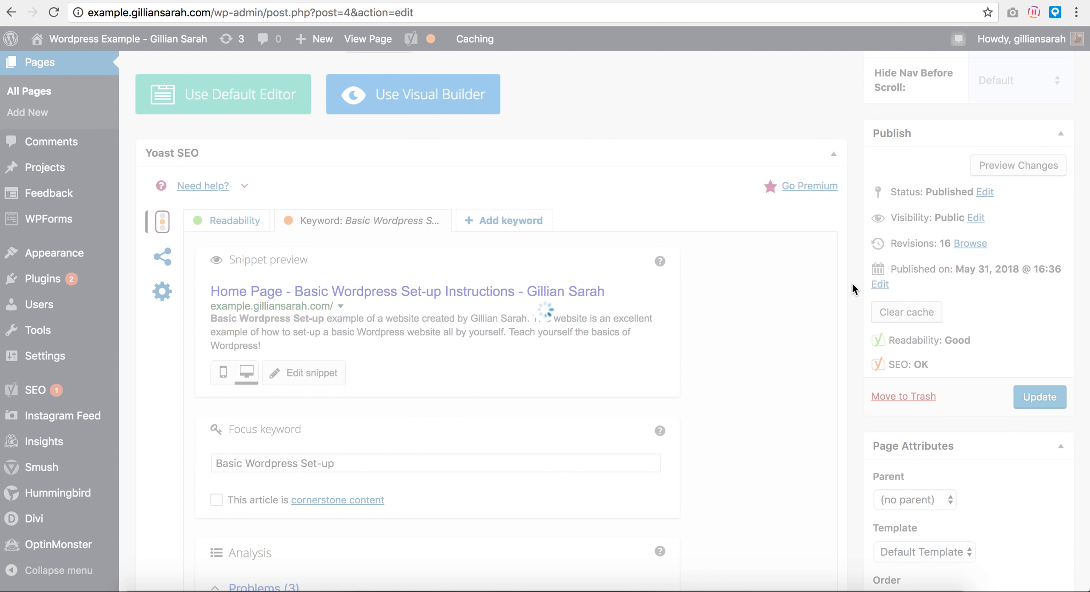
pyautogui.scroll(-6, 853, 284)
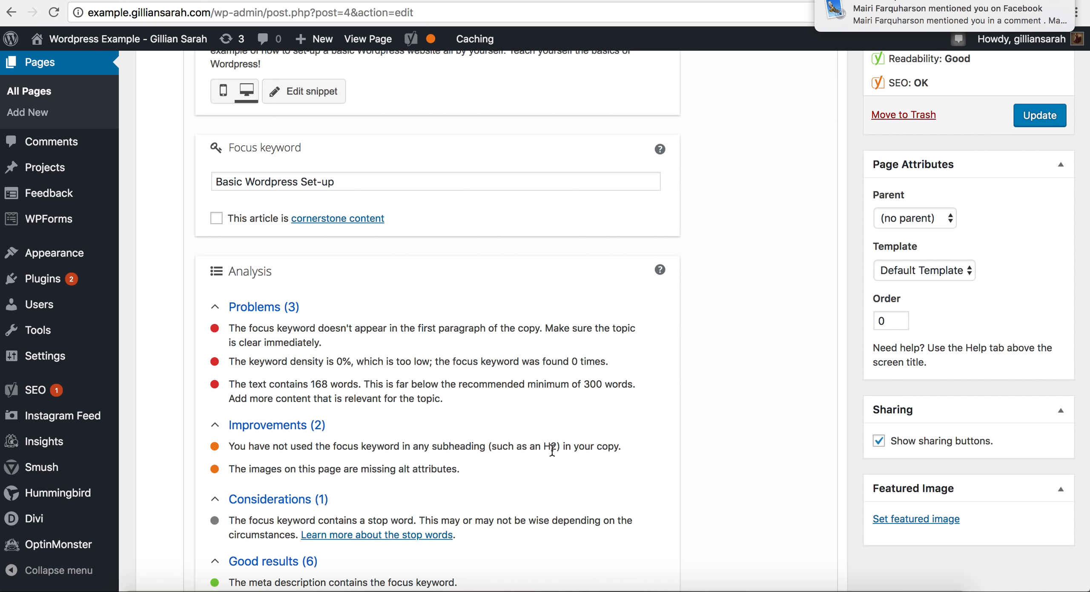
pyautogui.scroll(2, 635, 447)
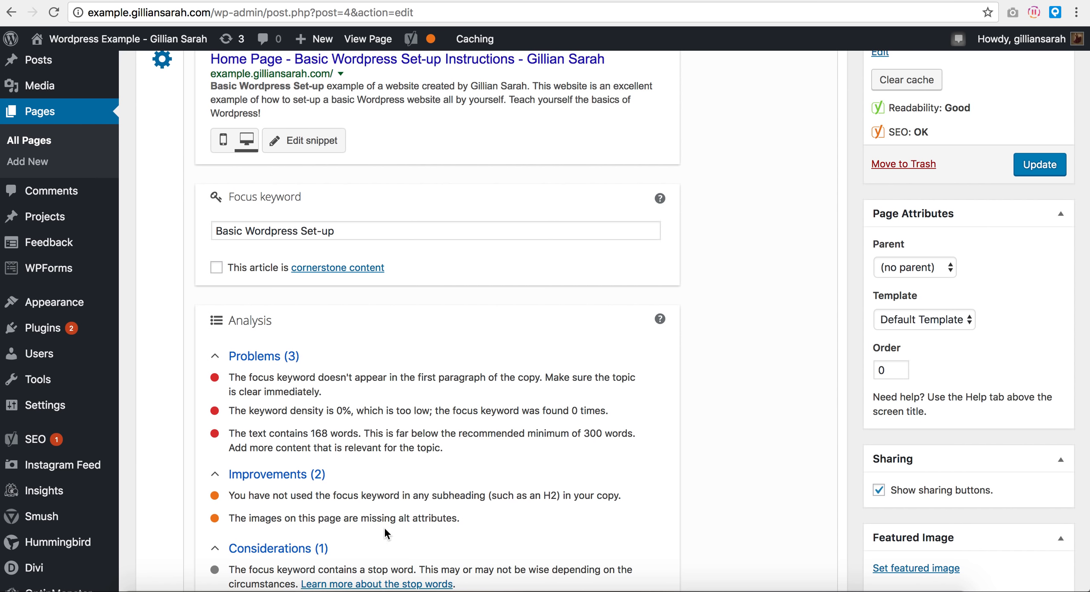
pyautogui.scroll(5, 743, 346)
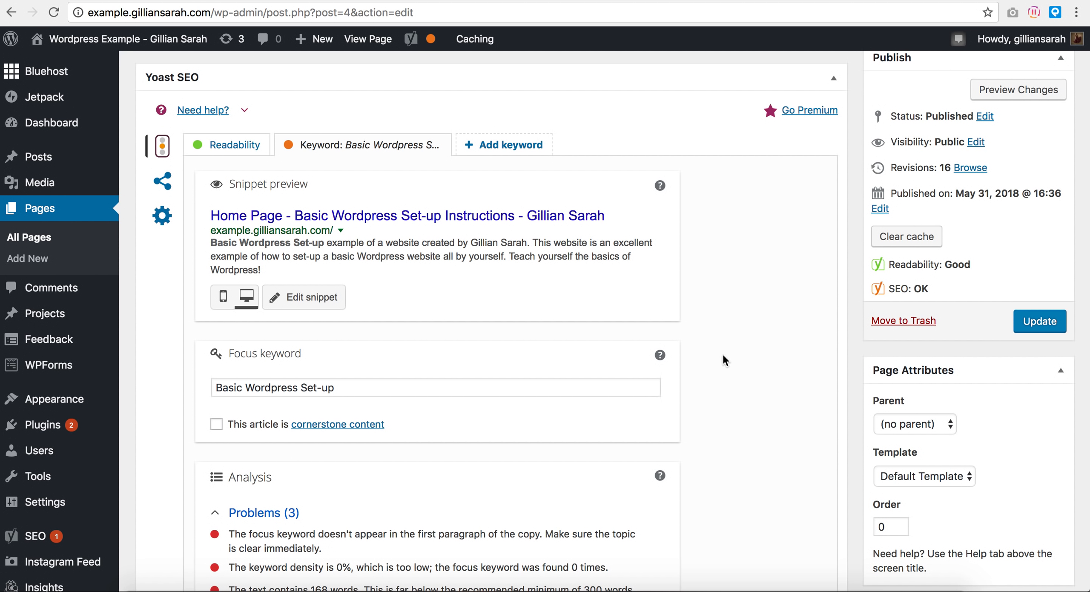
pyautogui.scroll(-18, 782, 327)
pyautogui.scroll(18, 781, 327)
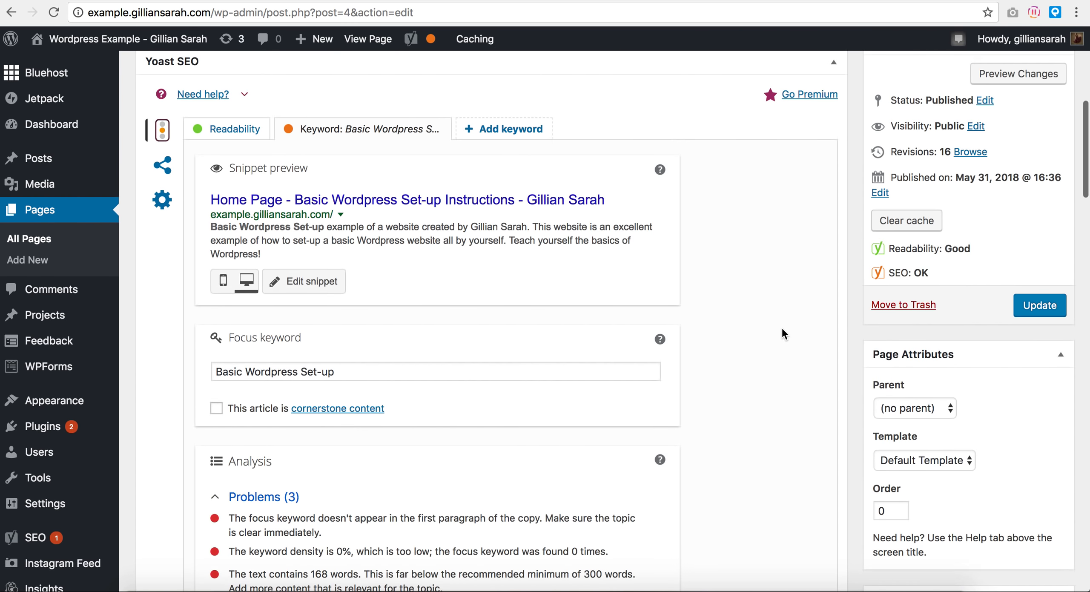
pyautogui.scroll(2, 782, 327)
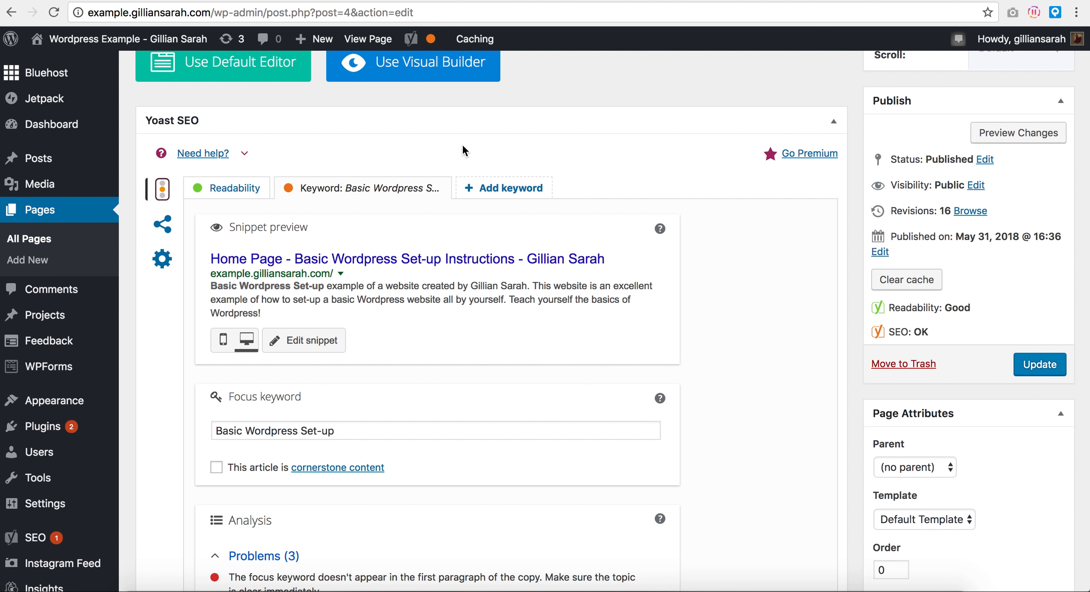
# Check the option for adding another keyword, dismiss the Premium offer and review the analysis again
pyautogui.click(496, 188)
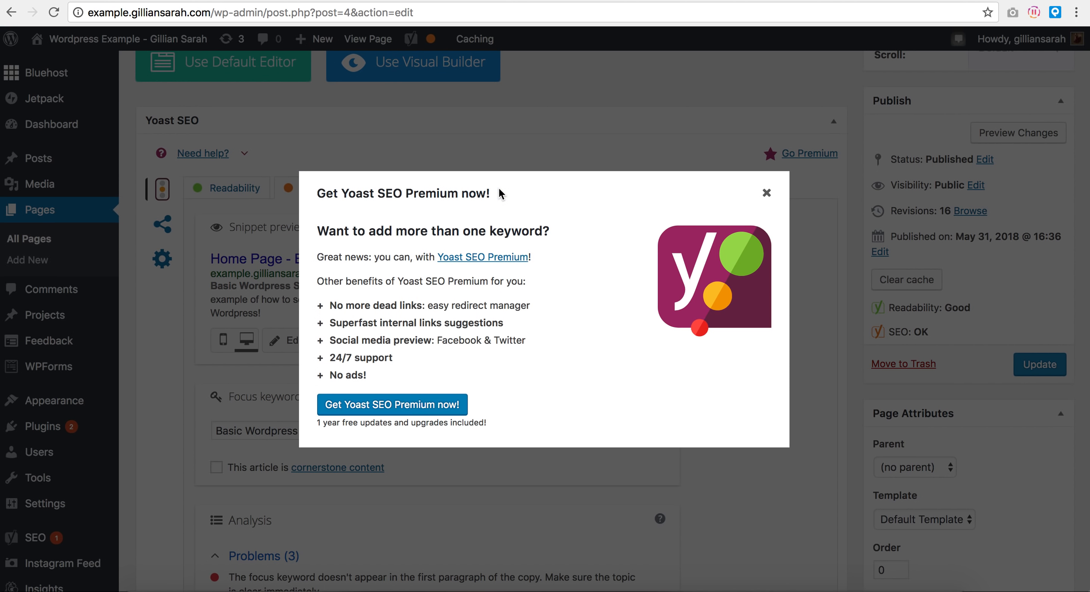
pyautogui.click(768, 192)
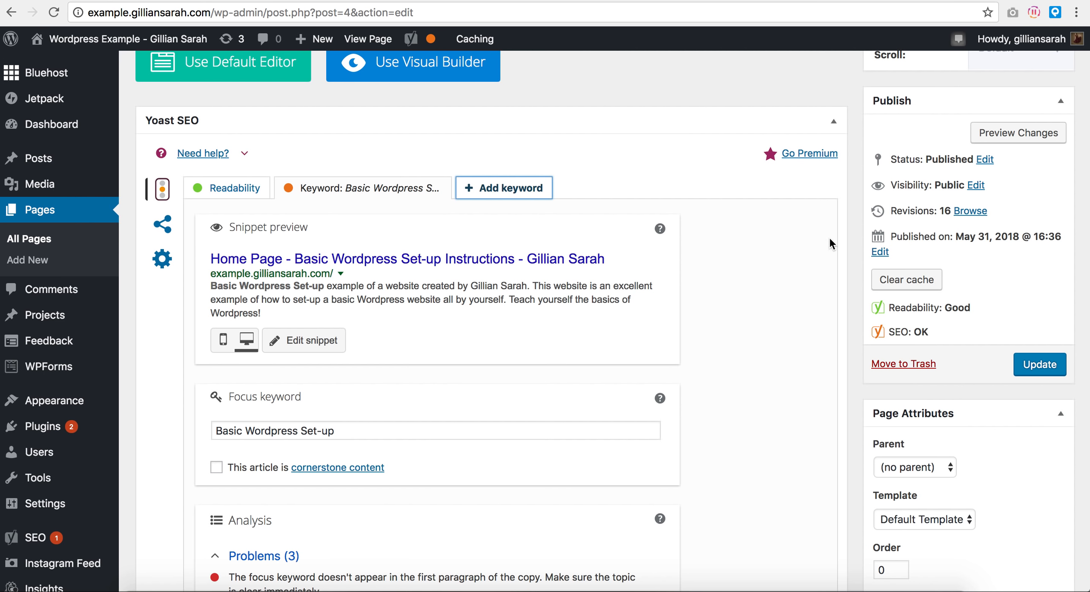
pyautogui.scroll(-7, 829, 236)
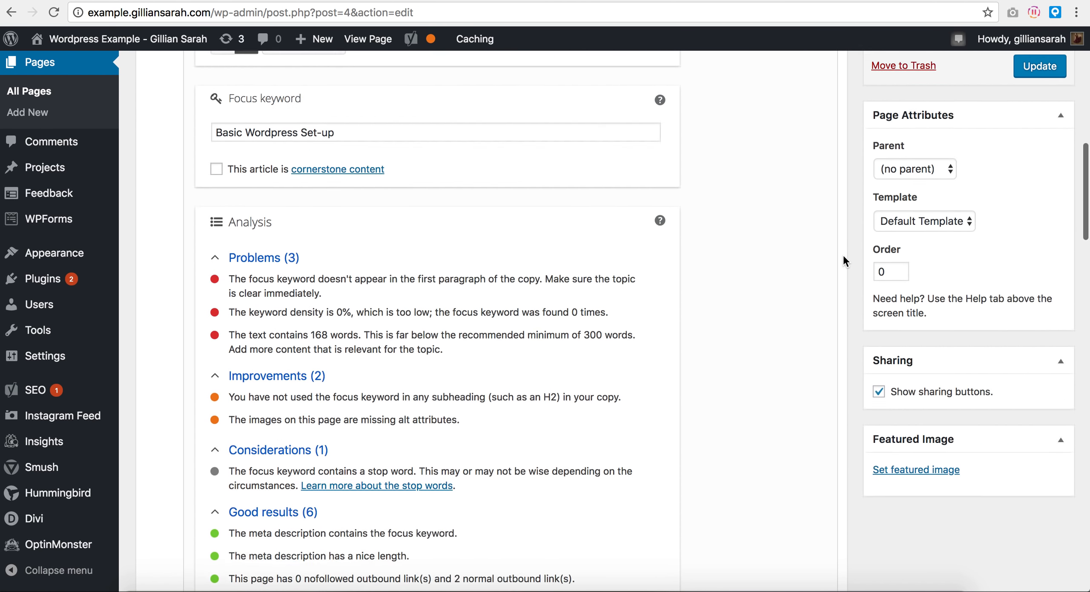
pyautogui.scroll(9, 842, 257)
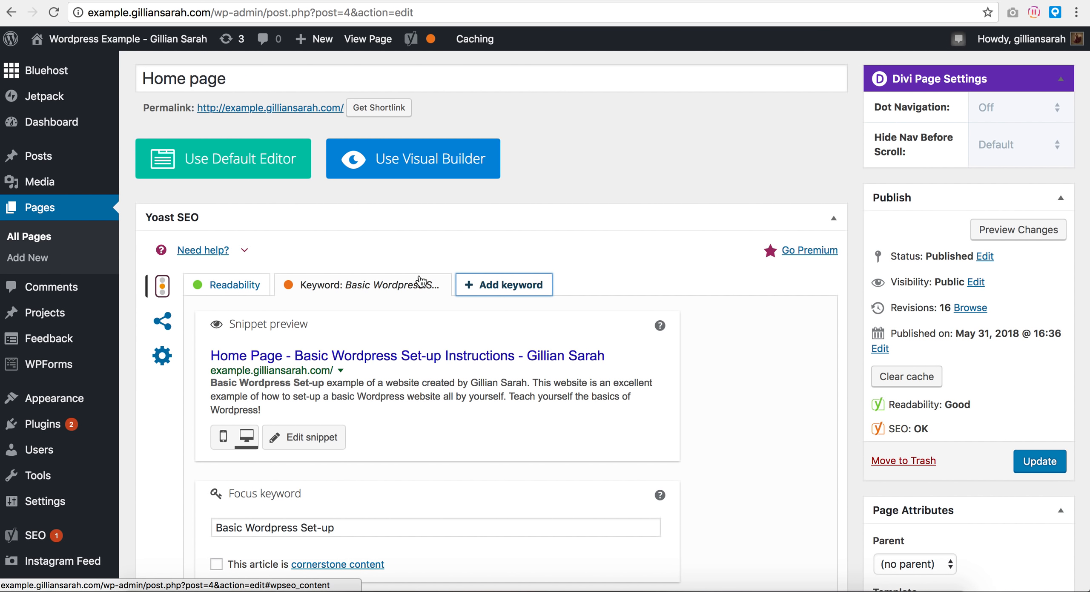
pyautogui.scroll(-1, 601, 259)
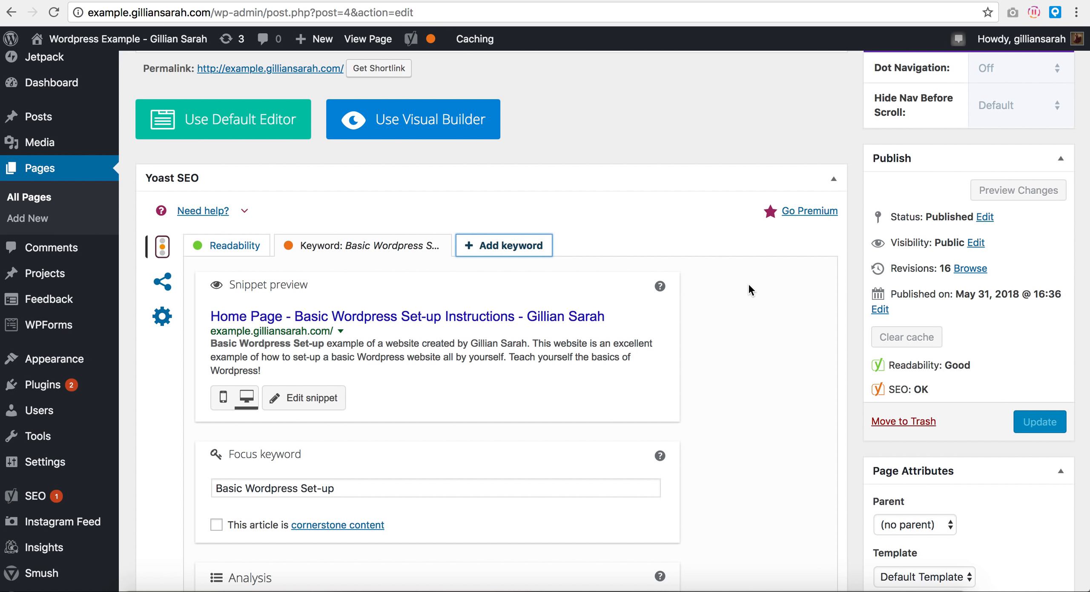
pyautogui.scroll(1, 749, 287)
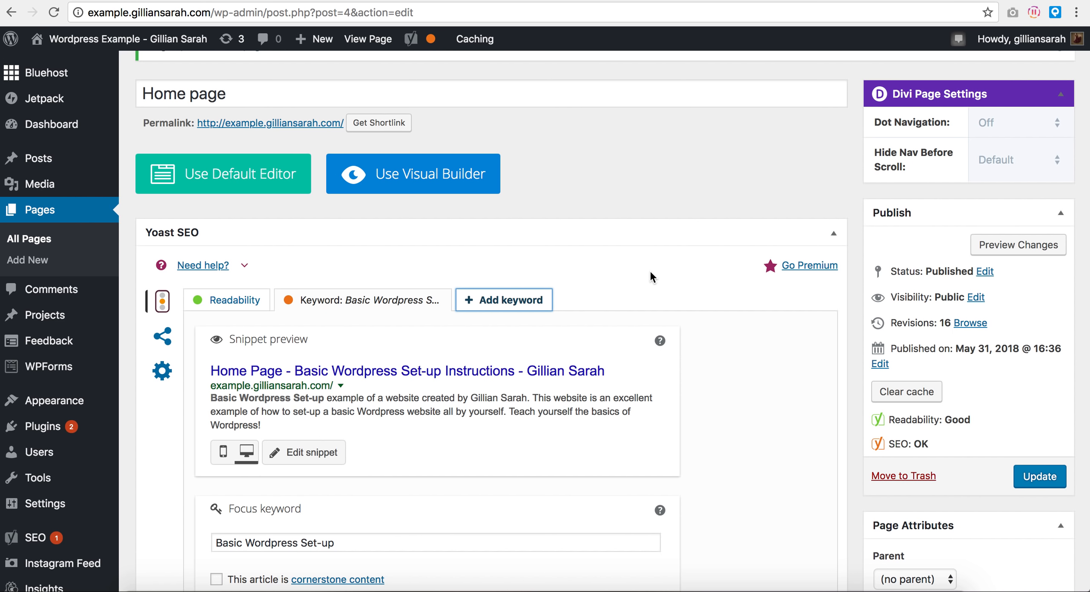
# Open the list of all pages and bring the SEO and readability indicators into view
pyautogui.scroll(2, 629, 198)
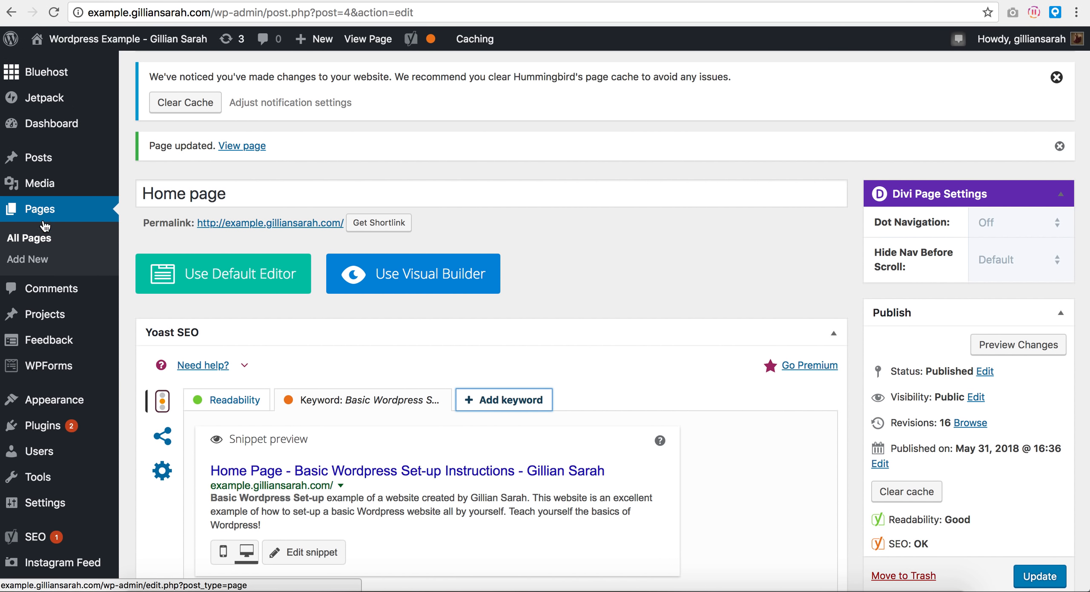
pyautogui.scroll(3, 409, 219)
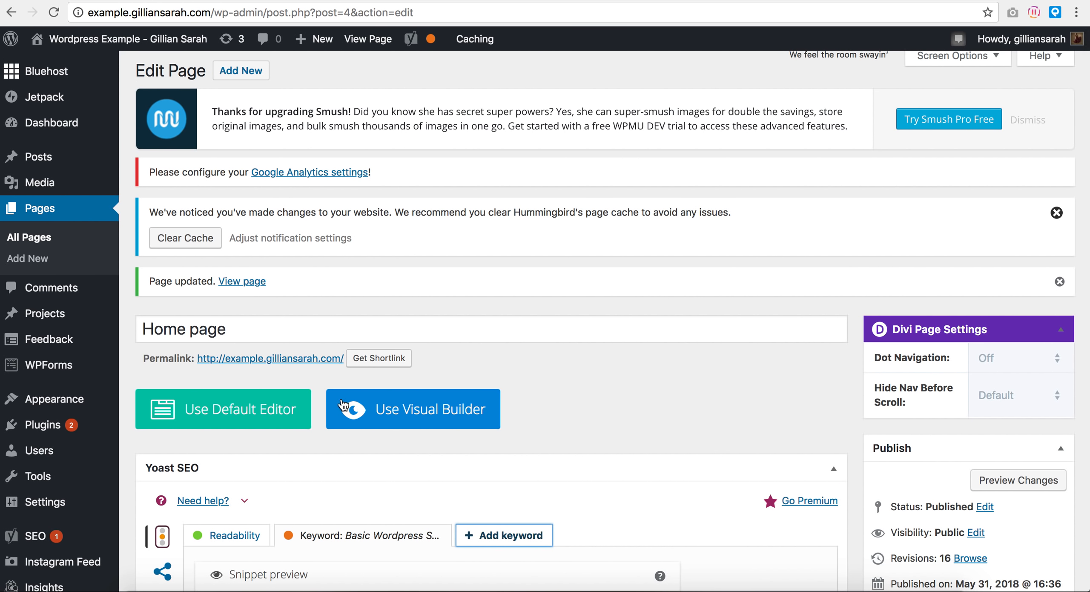
pyautogui.click(29, 236)
pyautogui.click(683, 192)
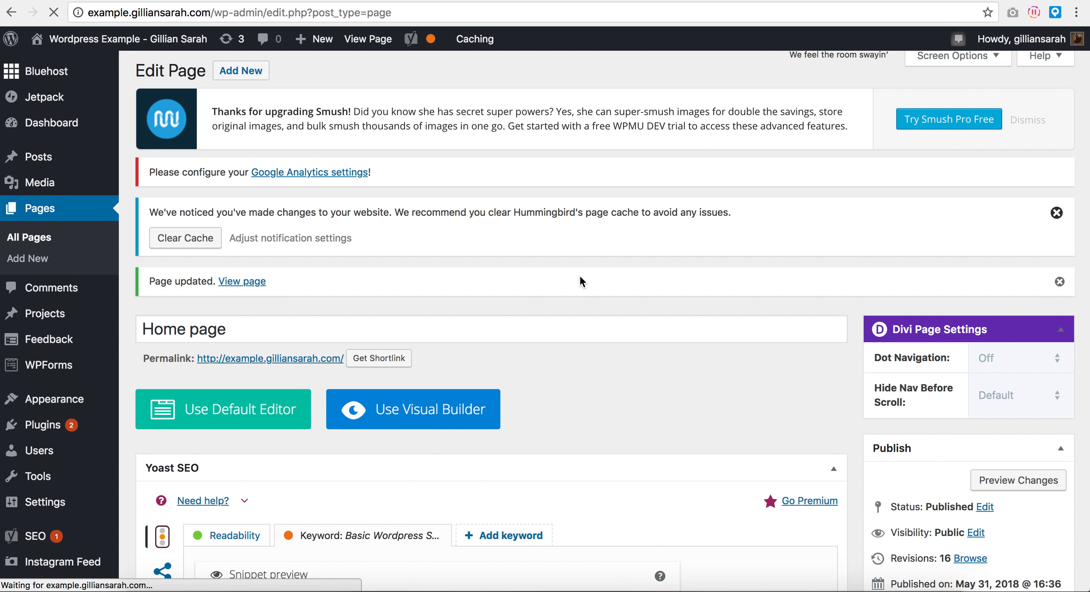
pyautogui.scroll(-5, 819, 245)
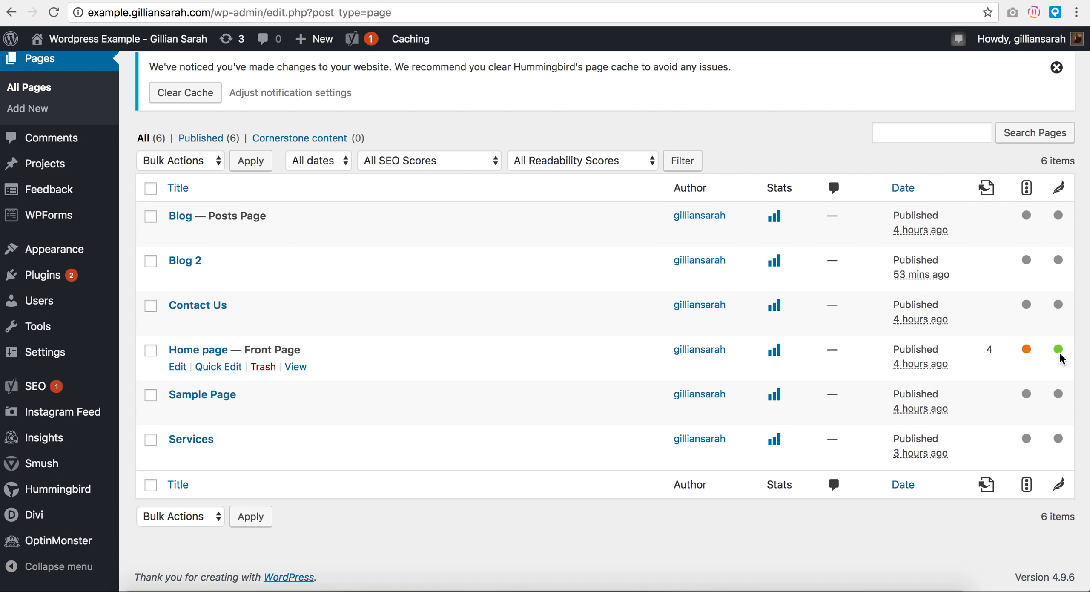
# Inspect the Home page's link count beside its SEO and readability indicators in the page list
pyautogui.click(992, 350)
pyautogui.doubleClick(989, 352)
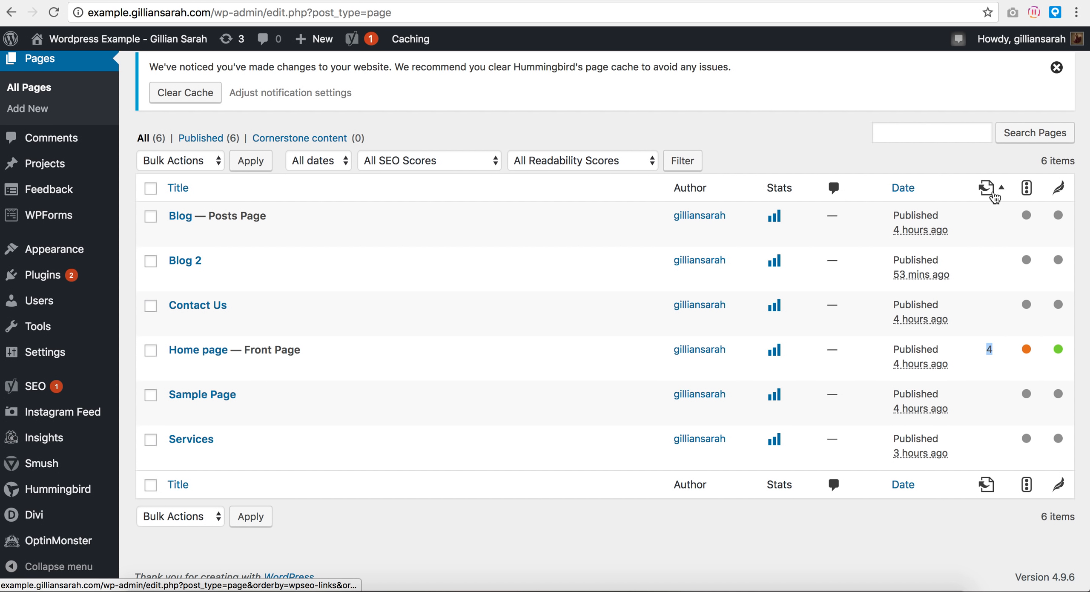
pyautogui.click(811, 157)
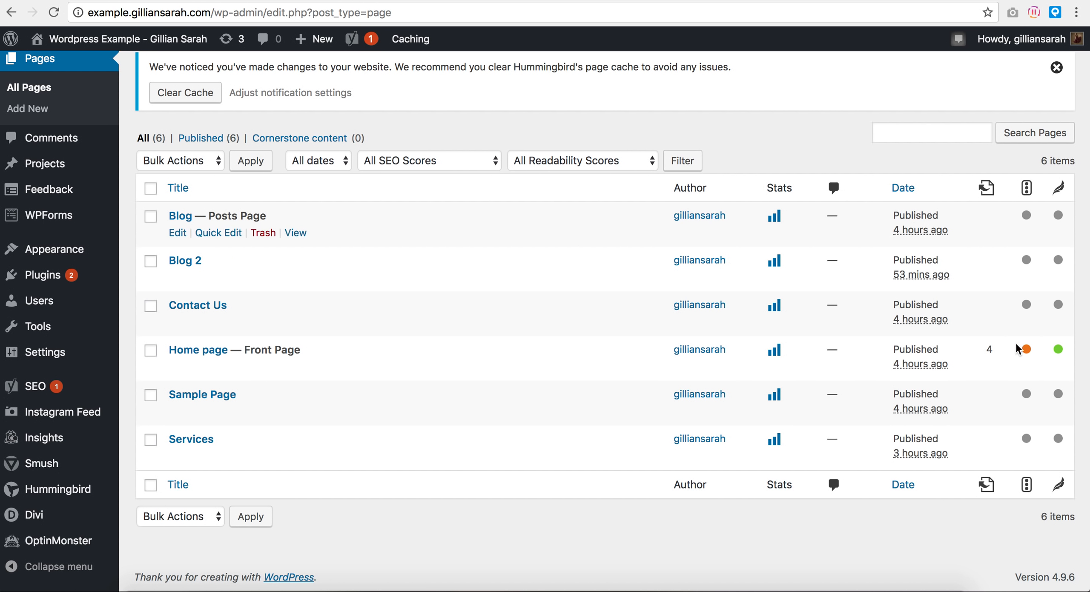
pyautogui.doubleClick(987, 354)
pyautogui.click(995, 351)
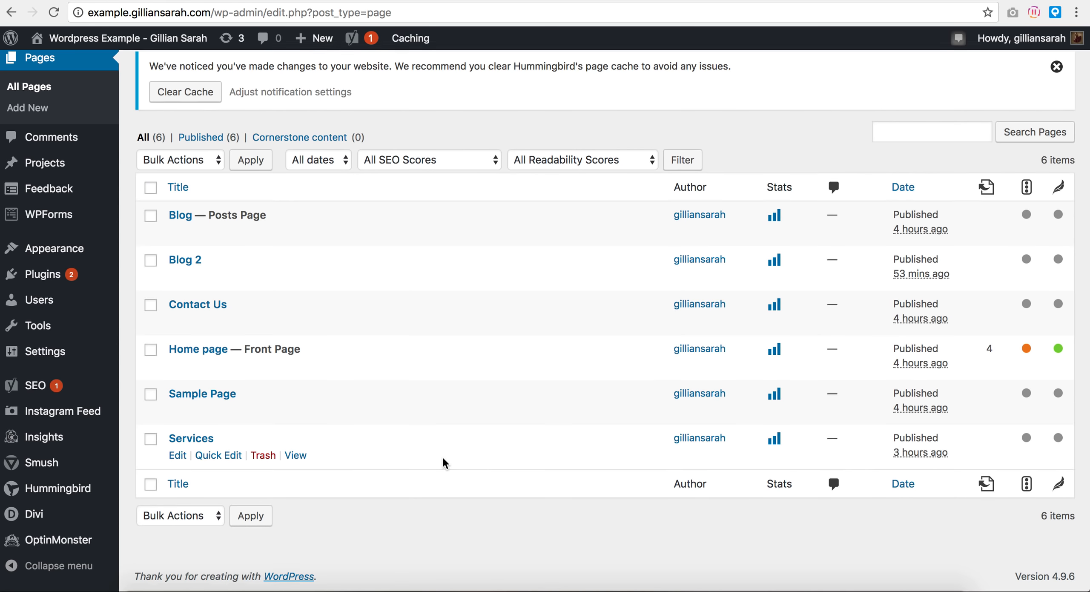